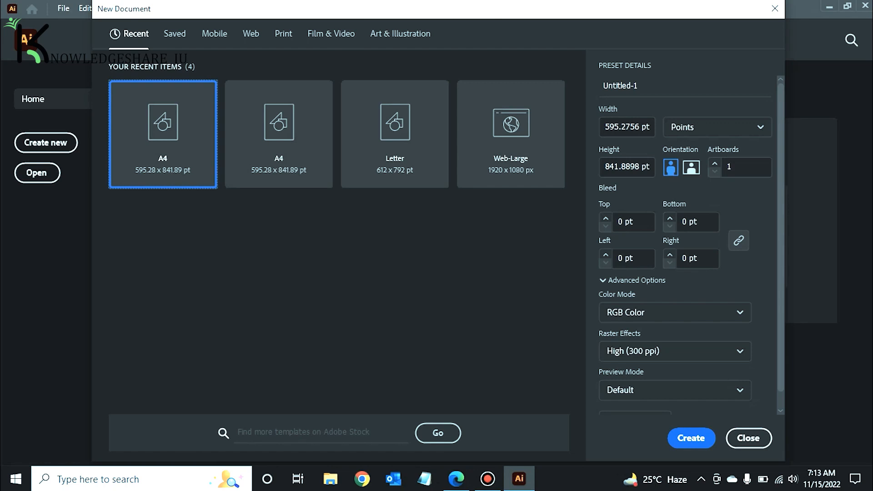
Review the blank document presets in the Saved, Mobile, Web, Print, Film & Video and Art & Illustration categories
left_click(174, 33)
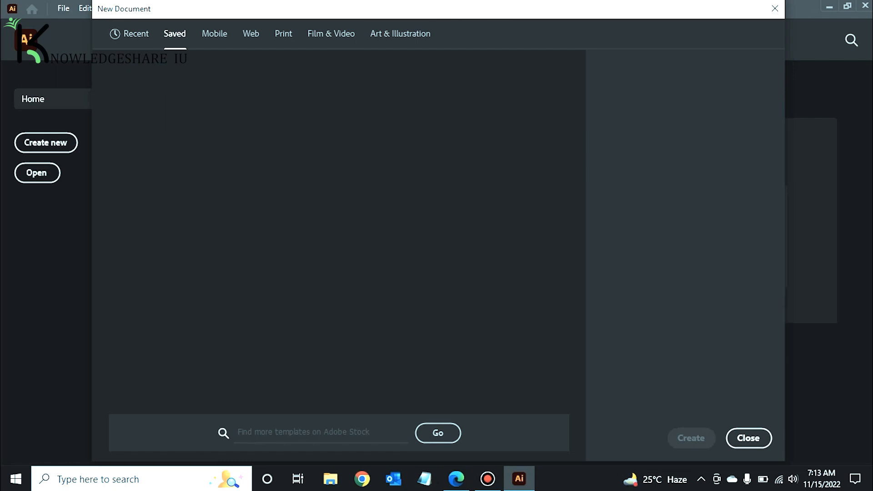
left_click(215, 34)
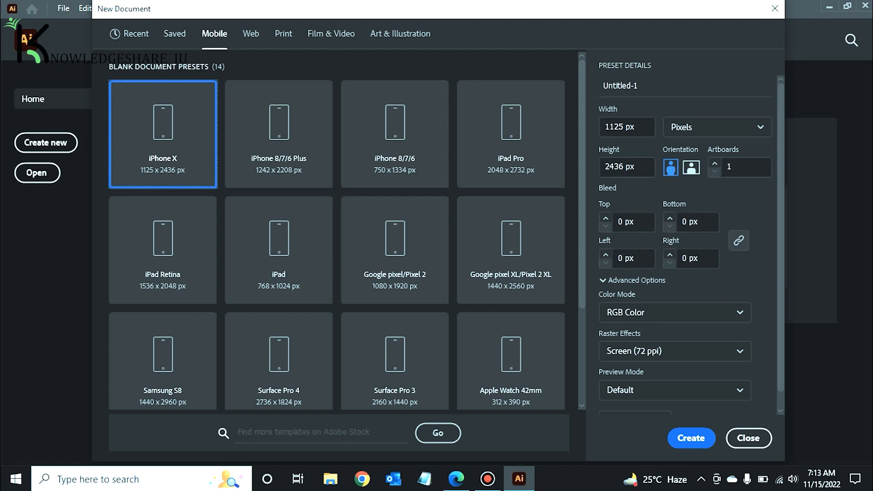
scroll(394, 236, "down", 3)
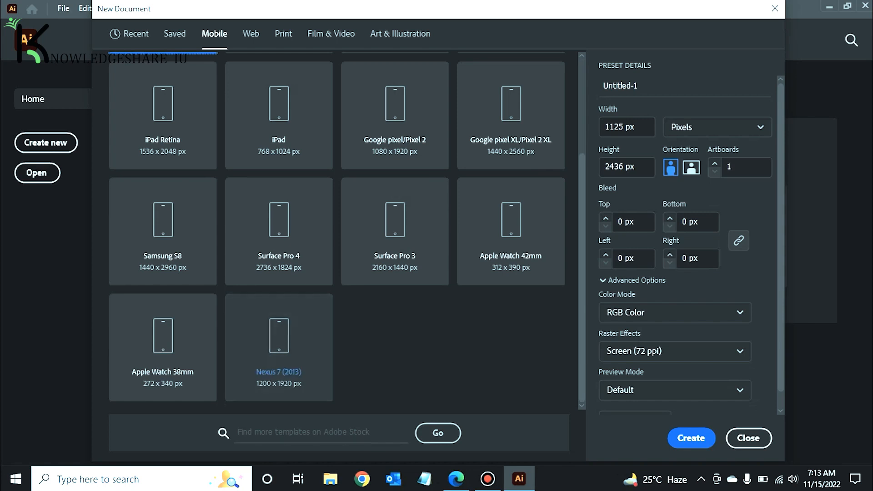
scroll(337, 227, "up", 5)
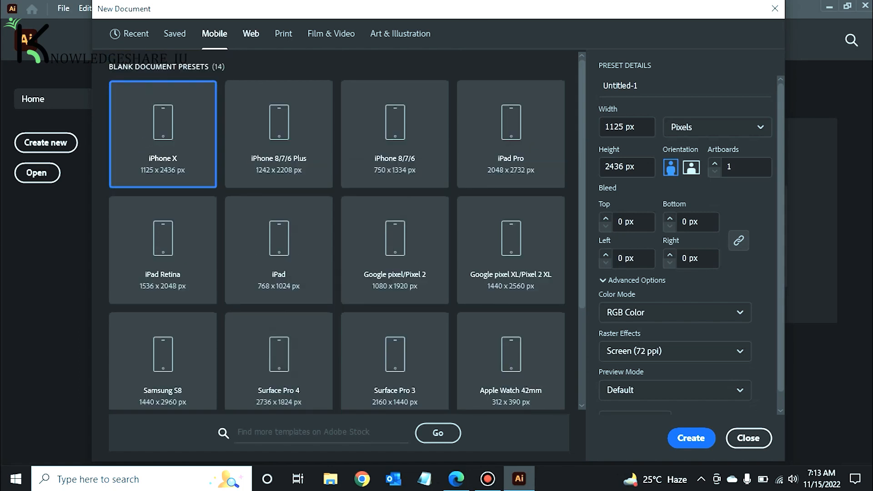
left_click(250, 33)
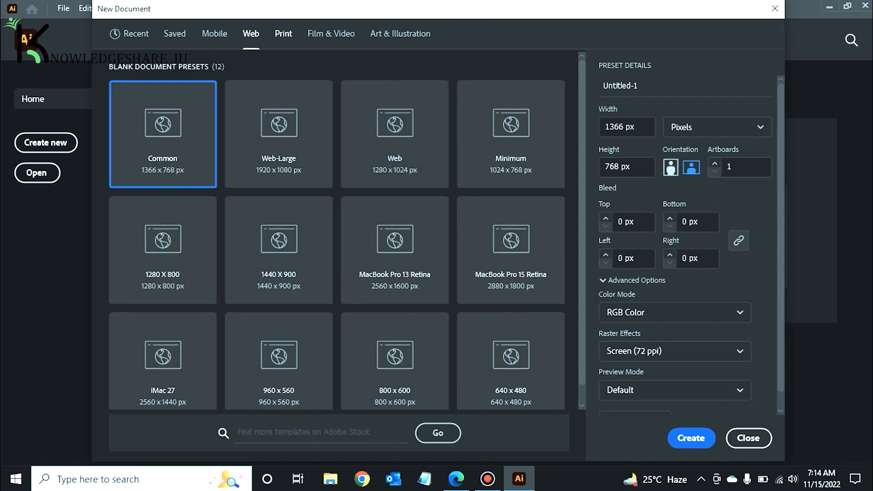
left_click(283, 33)
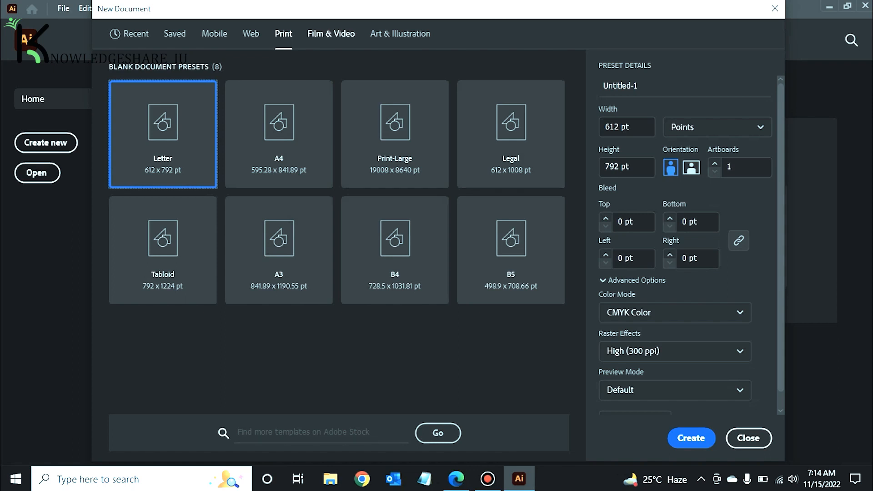
left_click(330, 34)
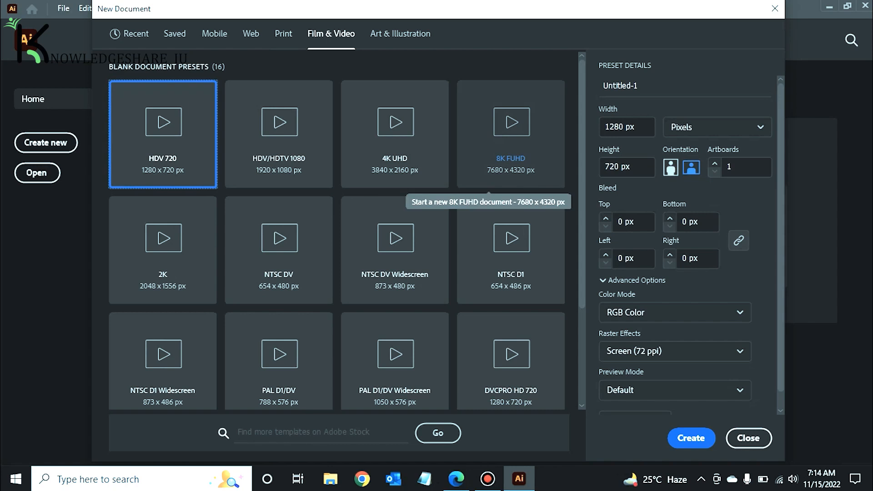
scroll(336, 231, "down", 3)
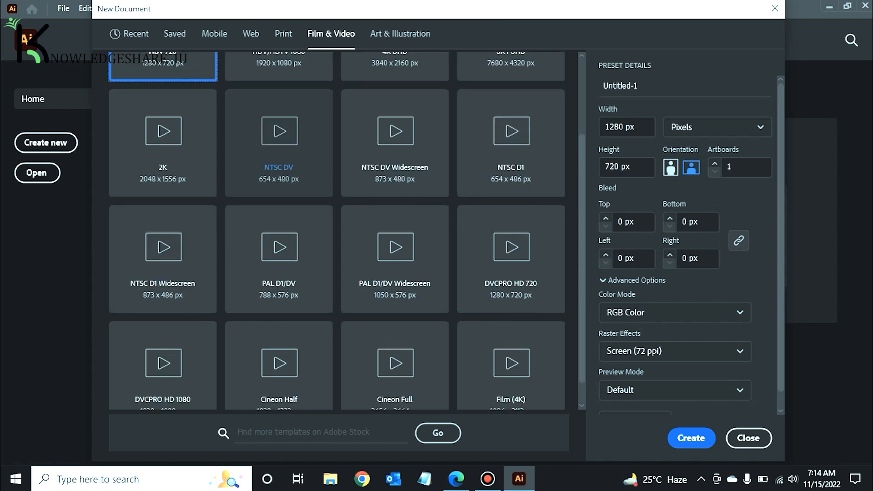
scroll(278, 140, "up", 3)
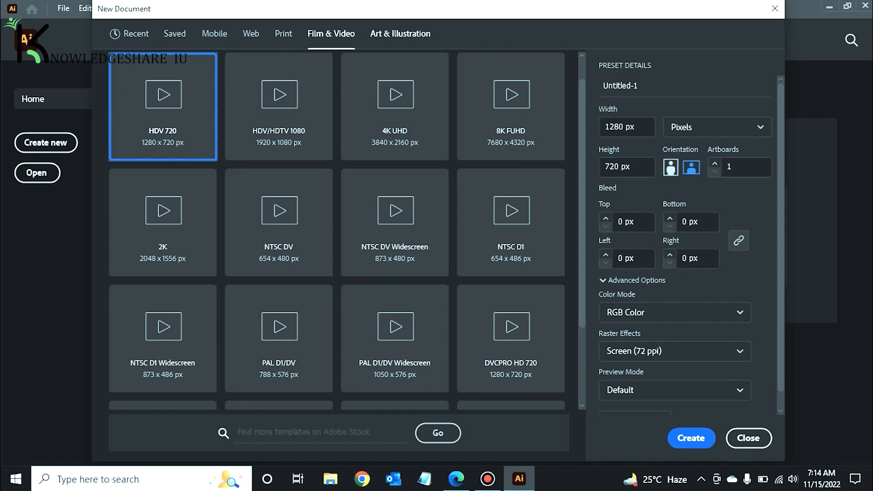
left_click(400, 34)
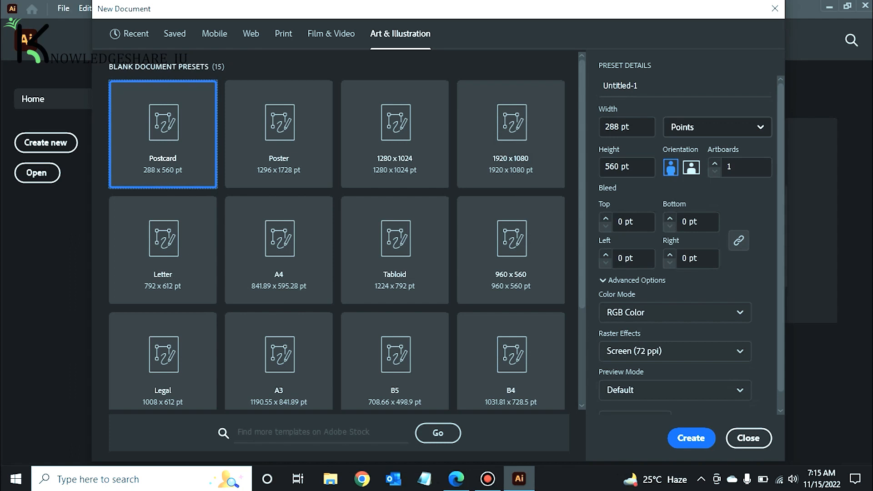
Set the Postcard preset's units to inches and try landscape orientation before returning to portrait
left_click(717, 127)
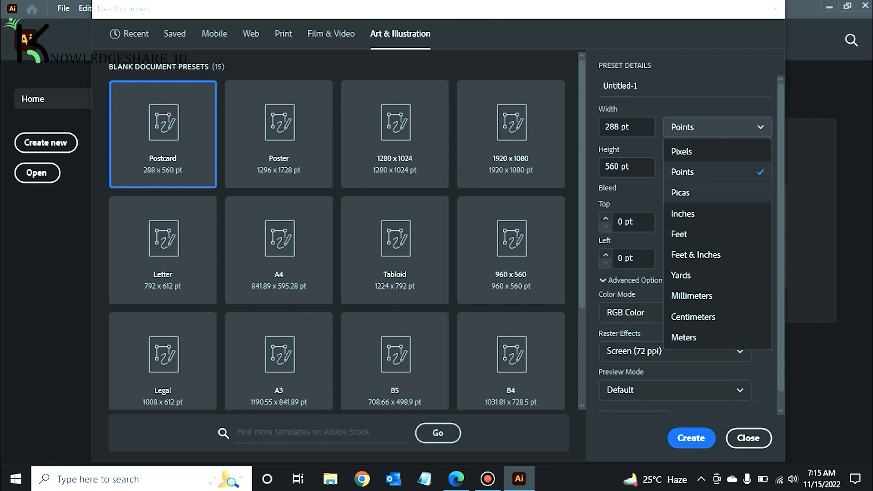
left_click(683, 213)
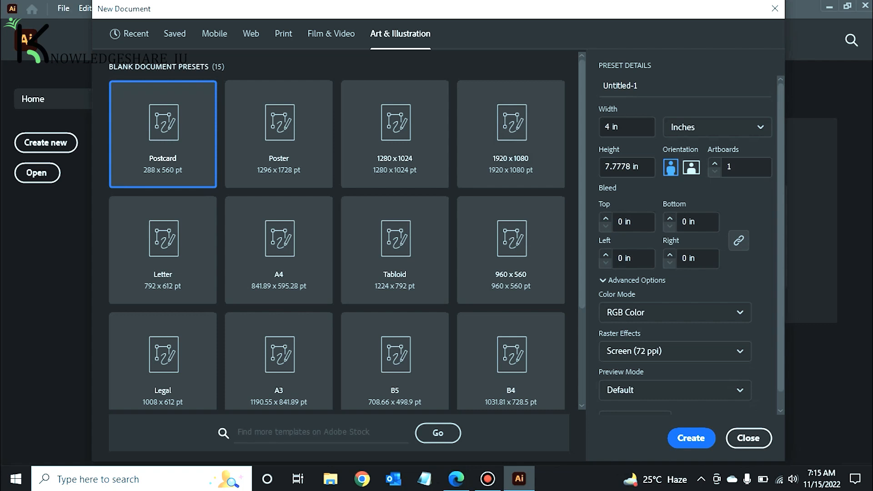
left_click(690, 167)
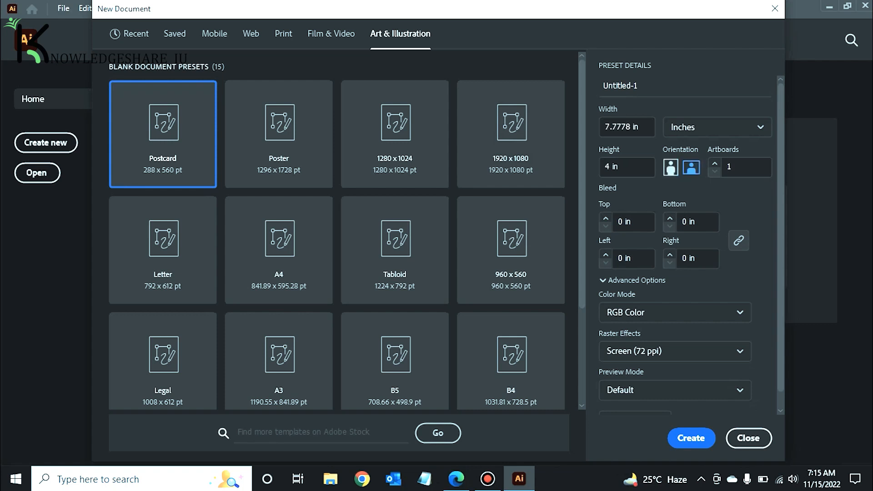
left_click(671, 167)
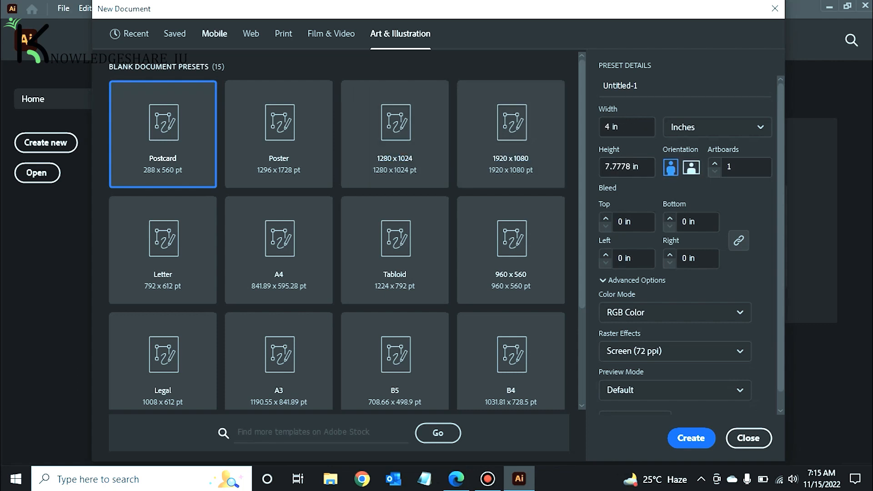
Create a new document from the A4 Print preset in portrait orientation
left_click(283, 34)
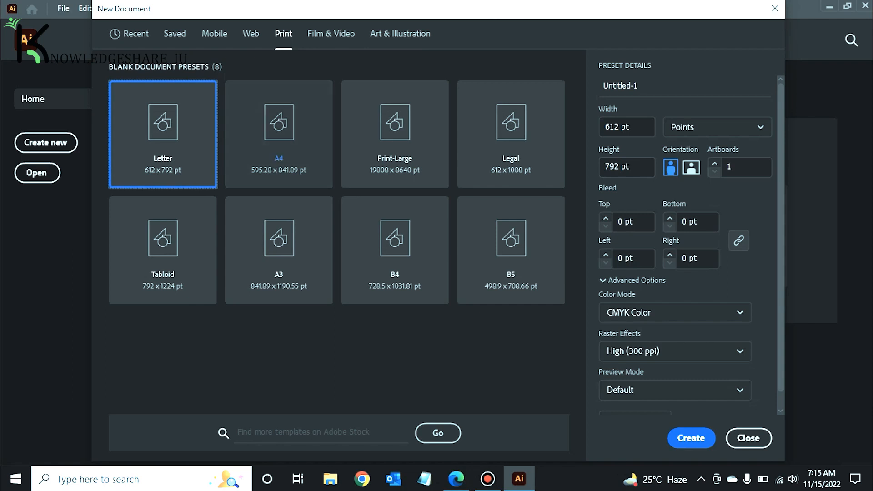
left_click(279, 134)
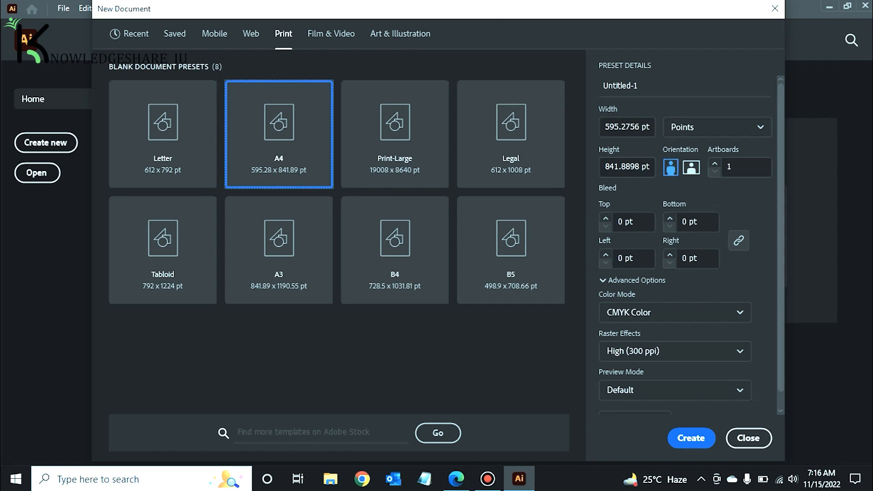
left_click(691, 167)
left_click(669, 167)
left_click(690, 167)
left_click(670, 168)
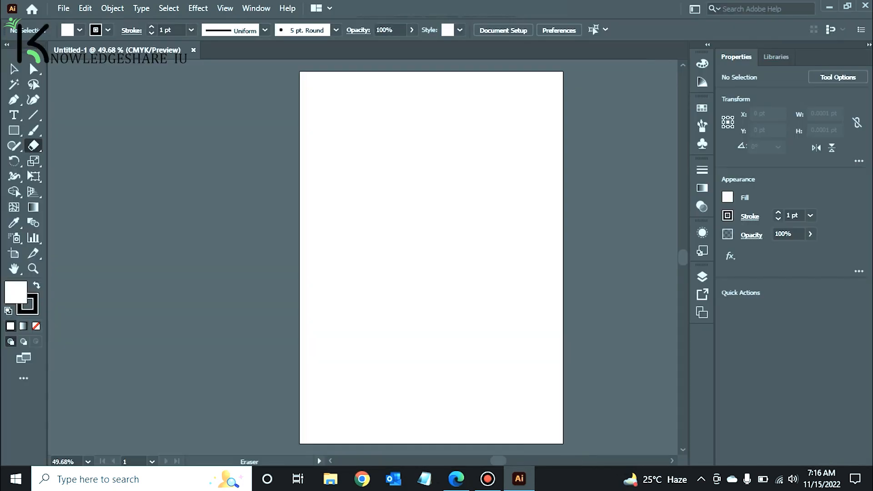
key("v")
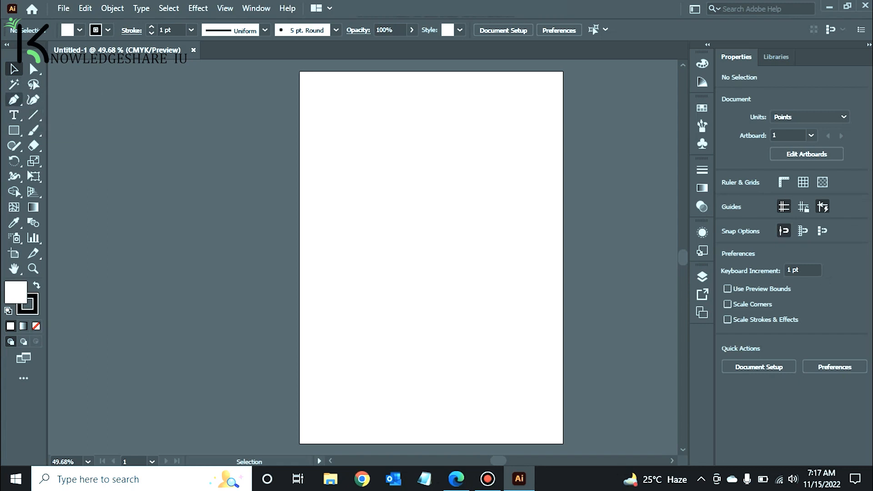
left_click(14, 99)
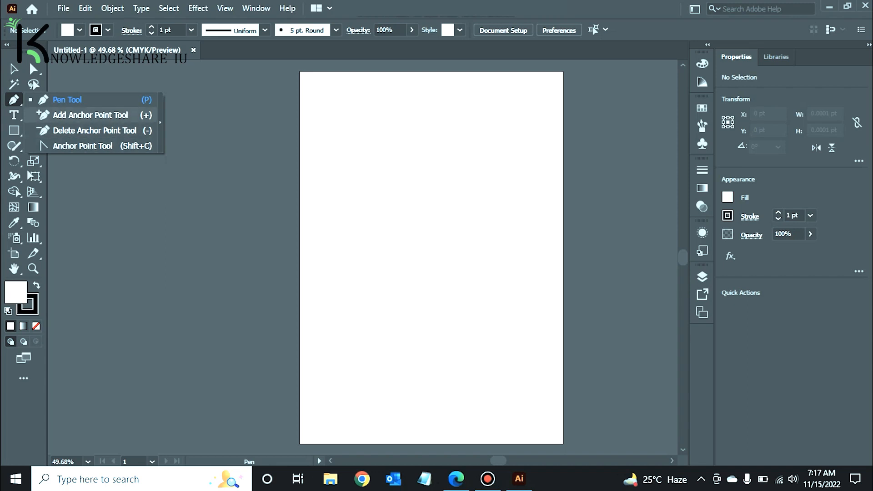
left_click(67, 99)
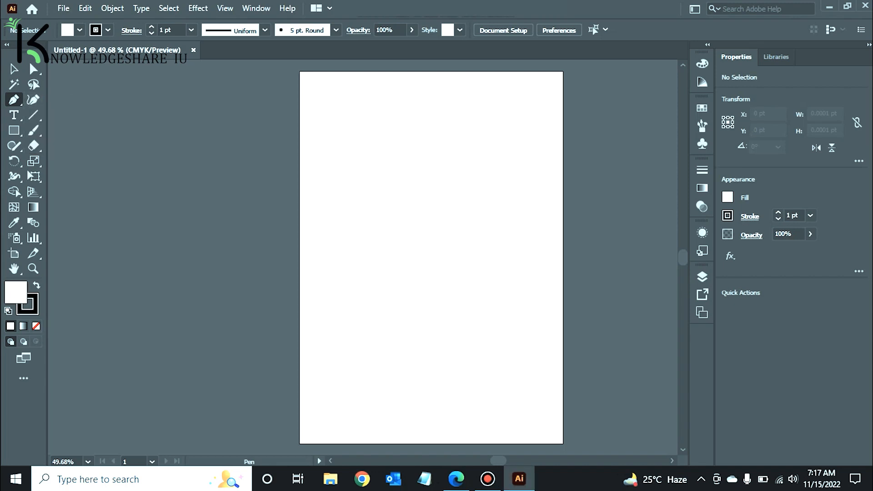
left_click(14, 69)
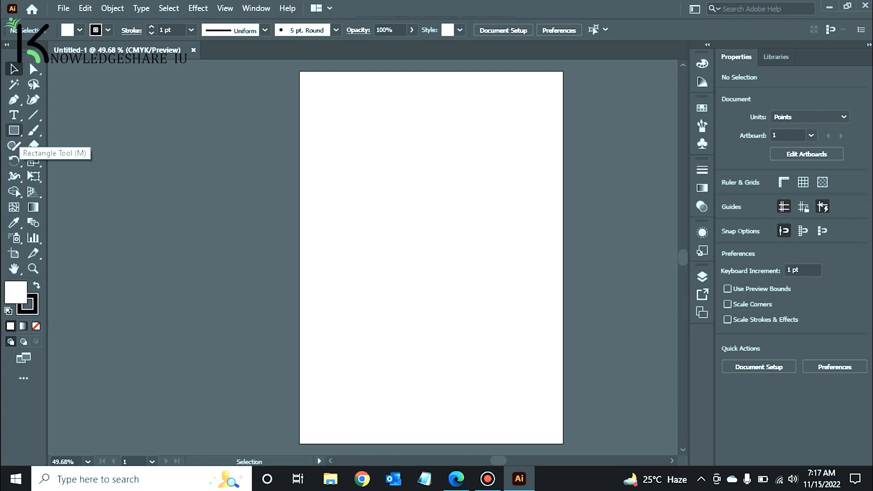
Draw a rectangle about 528 by 471 pt across the upper middle of the artboard and deselect it
left_click(14, 130)
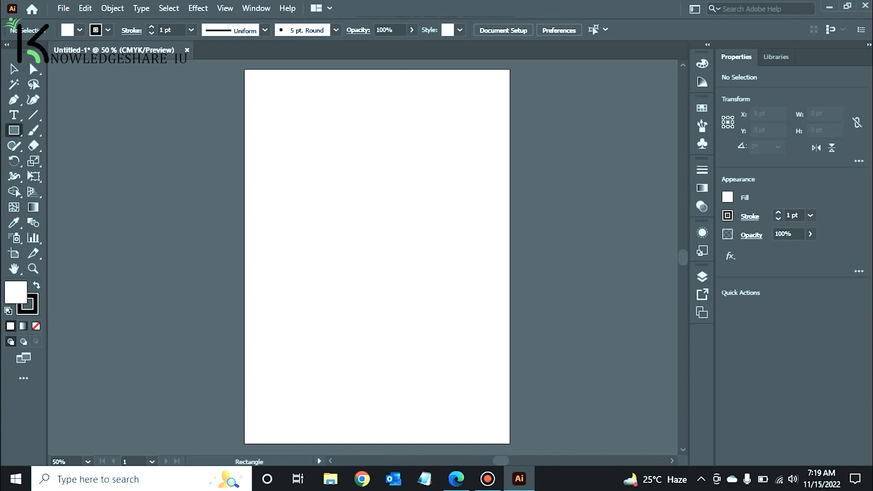
left_click_drag(261, 128, 496, 337)
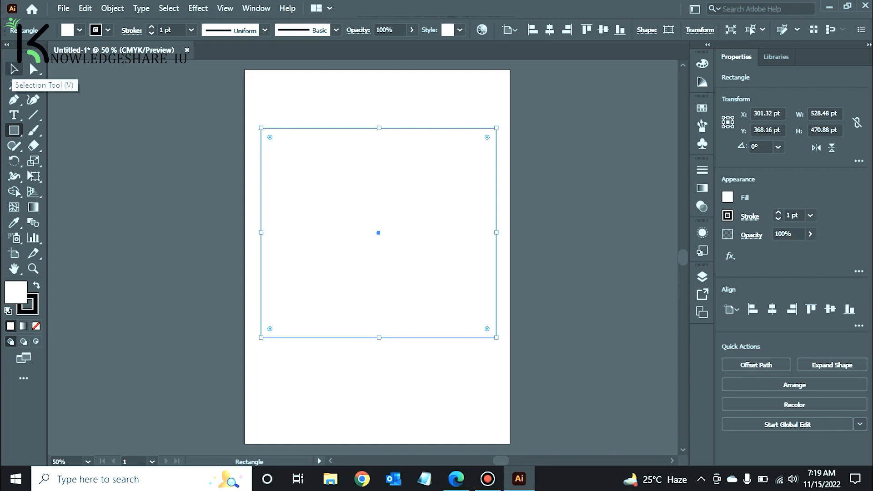
left_click(14, 69)
key("ctrl+shift+a")
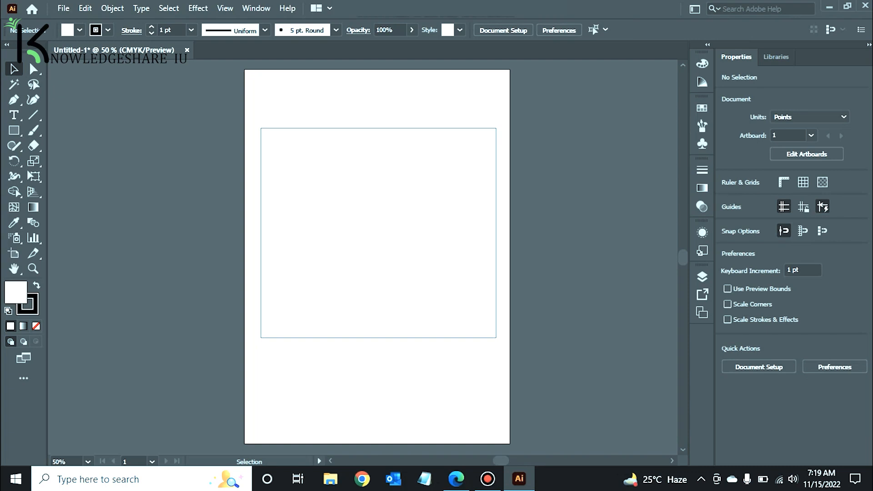
key("a")
key("v")
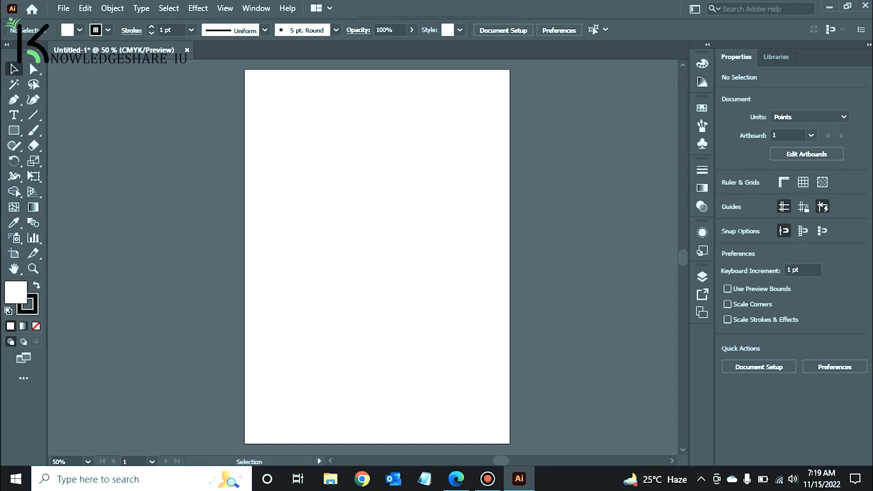
Create a rectangle with an exact size of 100 by 80 pt on the artboard and undo it
left_click(14, 130)
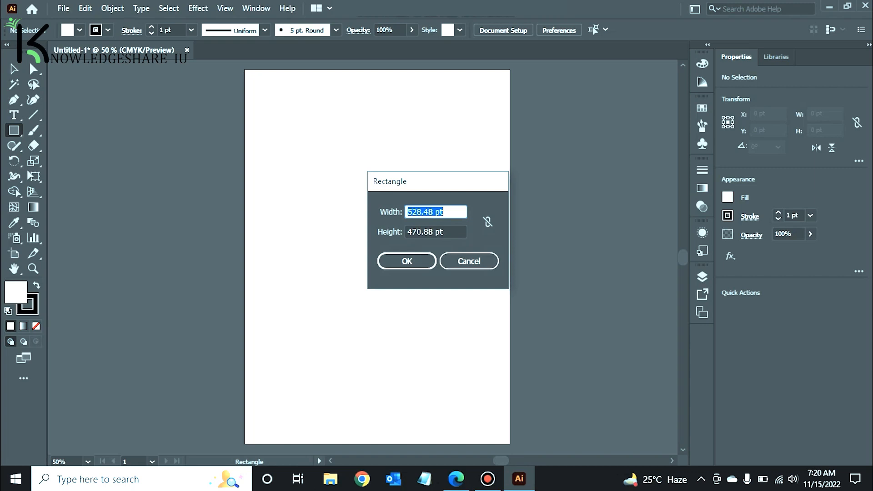
type("100")
key("Tab")
double_click(436, 232)
type("80")
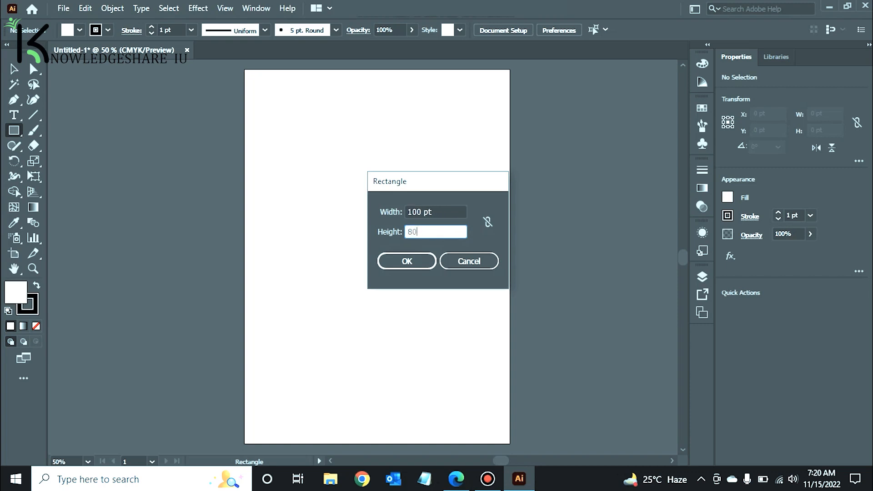
key("Return")
key("v")
key("ctrl+shift+a")
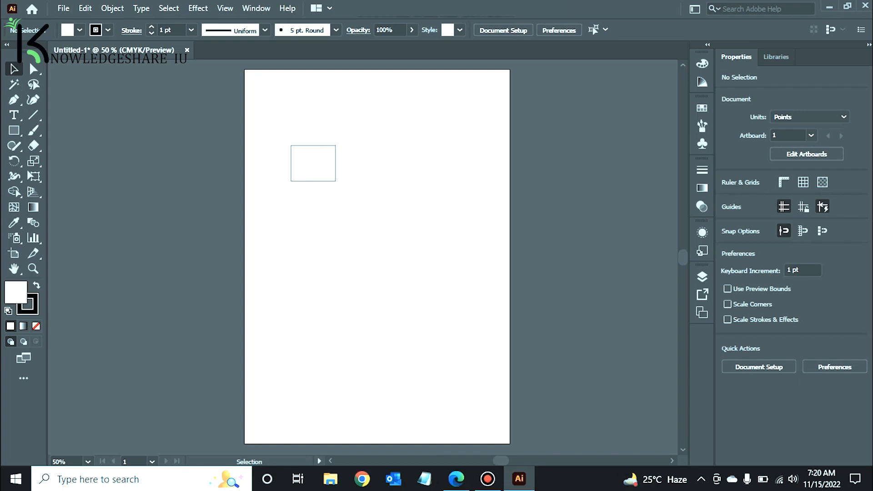
key("ctrl+z")
Create a 100 by 80 pt rounded rectangle with a 12 pt corner radius near the artboard's centre and deselect it
left_click(14, 130)
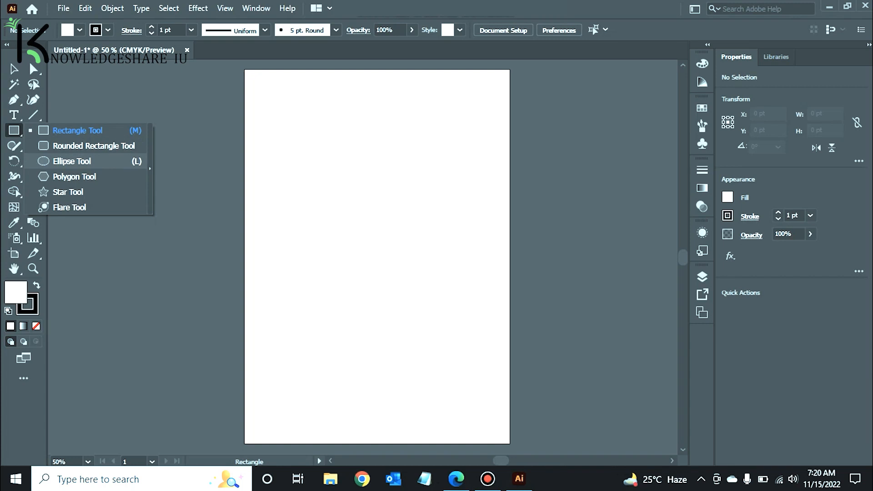
left_click(86, 145)
left_click_drag(376, 191, 376, 257)
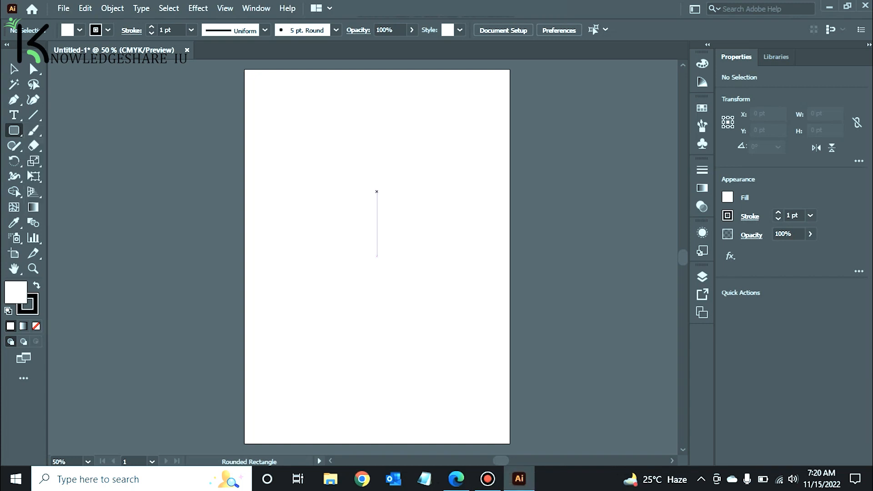
left_click(376, 191)
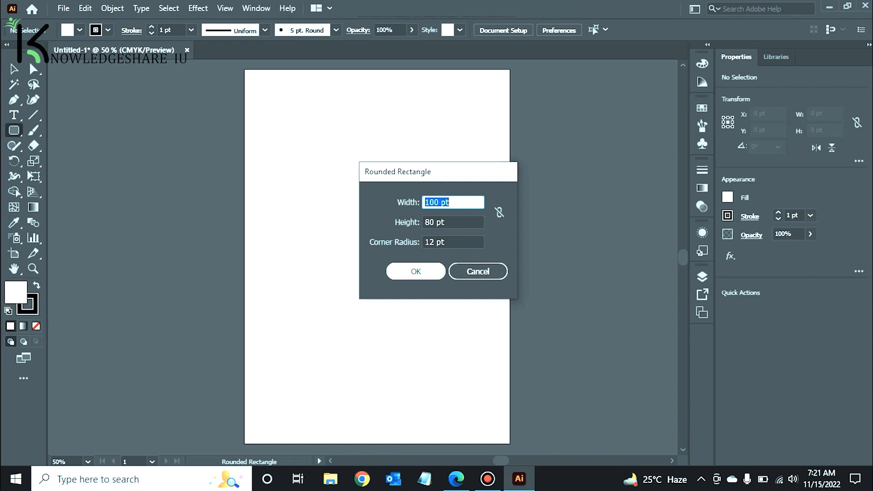
key("Return")
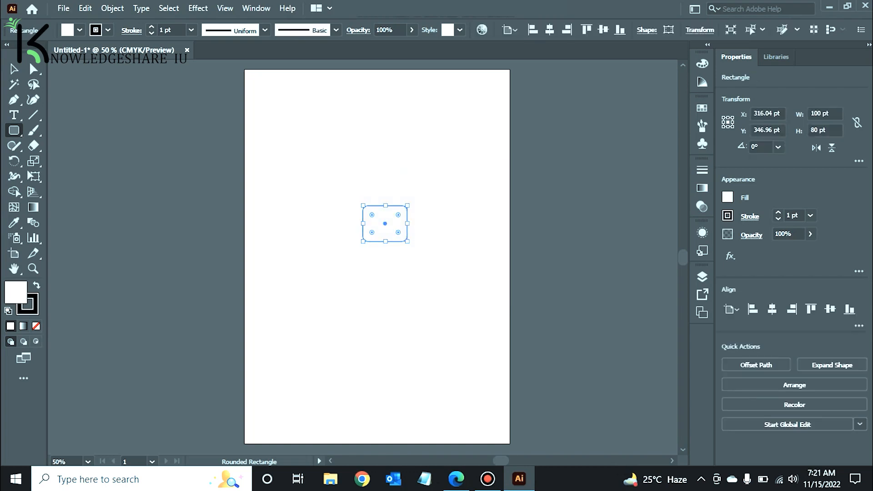
left_click(14, 69)
key("ctrl+shift+a")
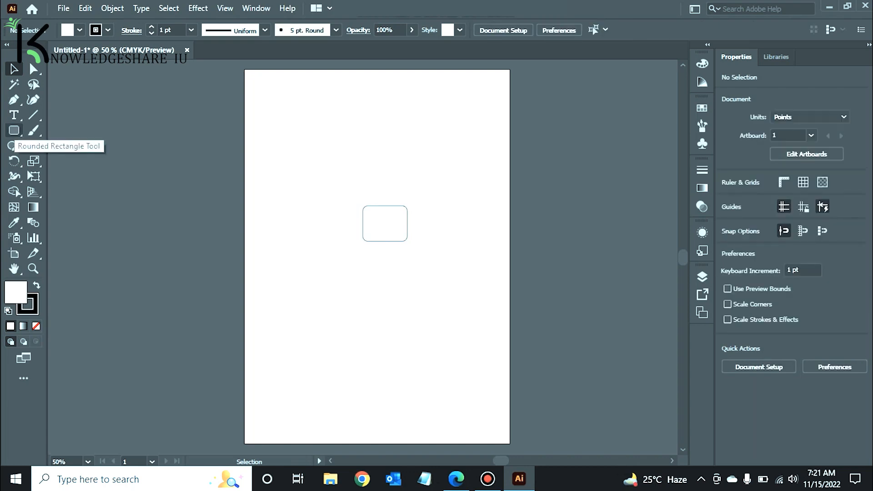
Draw a rounded rectangle about 363 by 176 pt above the small one and deselect it
left_click(14, 130)
left_click_drag(294, 109, 455, 187)
key("v")
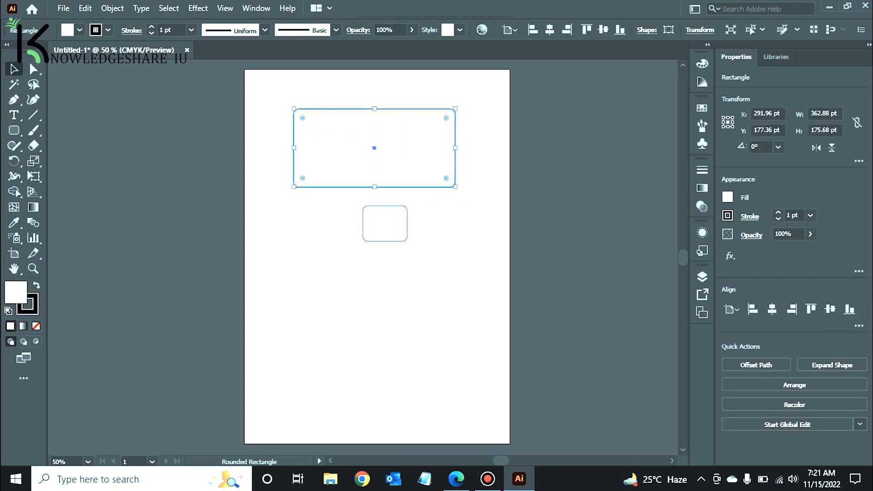
left_click_drag(483, 309, 464, 303)
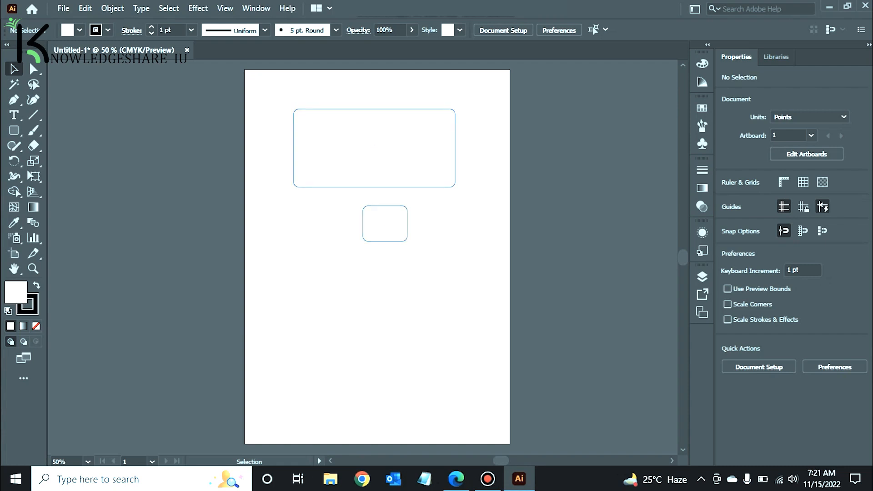
Select the small rounded rectangle with a marquee and directly, then the large one, clearing each selection
left_click_drag(358, 215, 424, 263)
key("ctrl+shift+a")
left_click(385, 224)
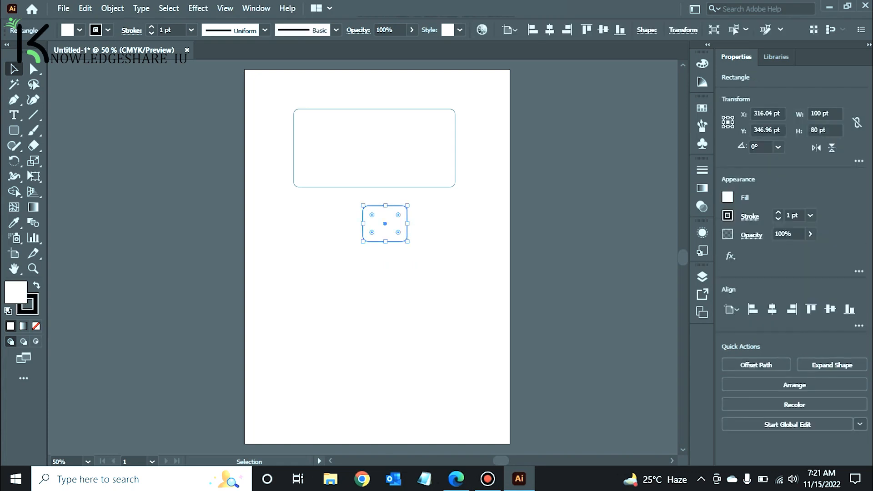
left_click(374, 147)
key("ctrl+shift+a")
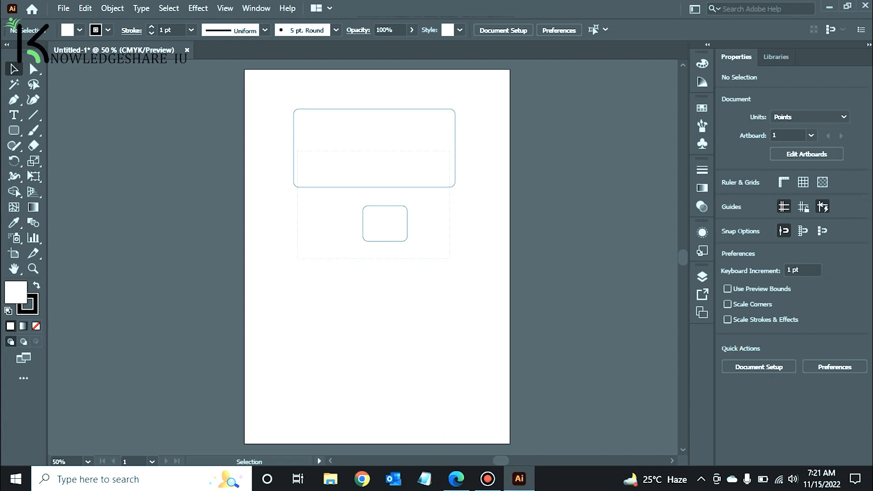
Select both rounded rectangles with a marquee, clear the selection, and select both again one after the other
left_click_drag(449, 258, 297, 150)
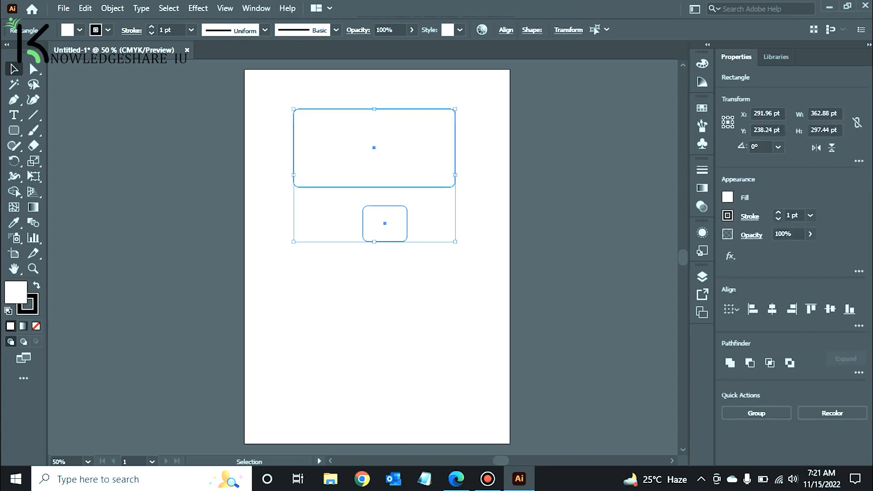
key("ctrl+shift+a")
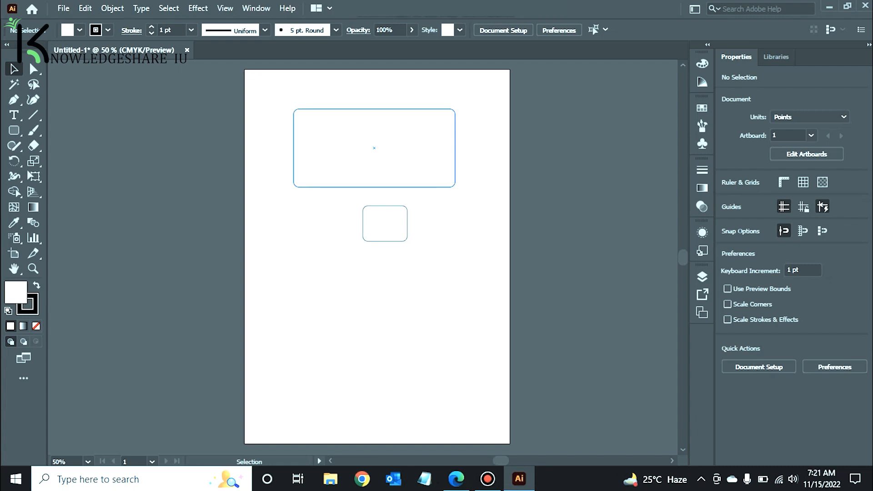
left_click(374, 148)
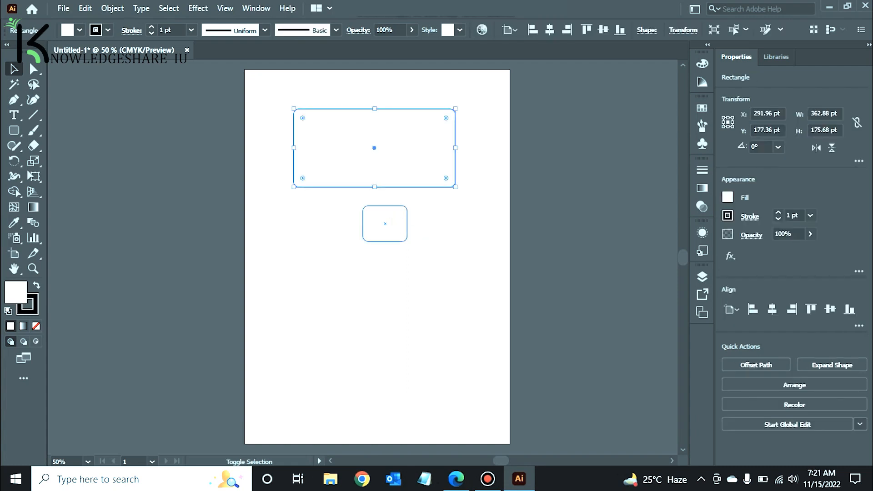
left_click(384, 223, "shift")
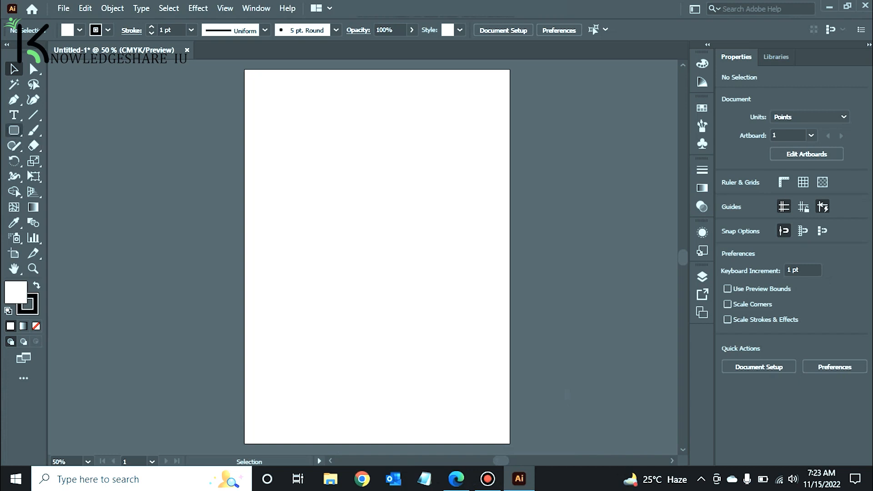
Draw a rounded rectangle about 301 by 264 pt in the upper left of the artboard and deselect it
left_click(13, 131)
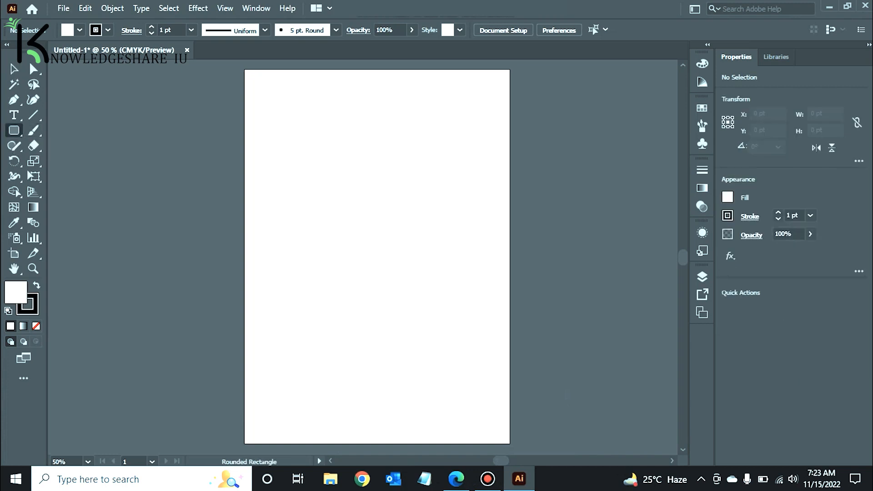
left_click_drag(272, 122, 406, 240)
key("v")
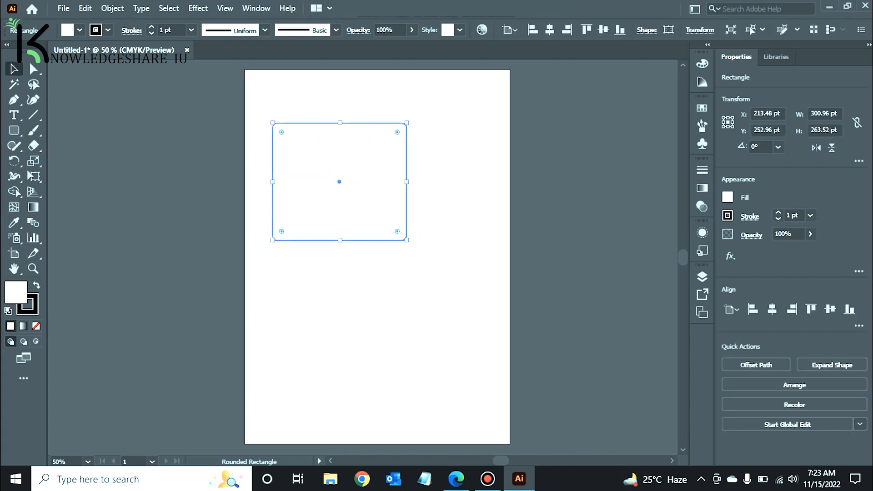
key("ctrl+shift+a")
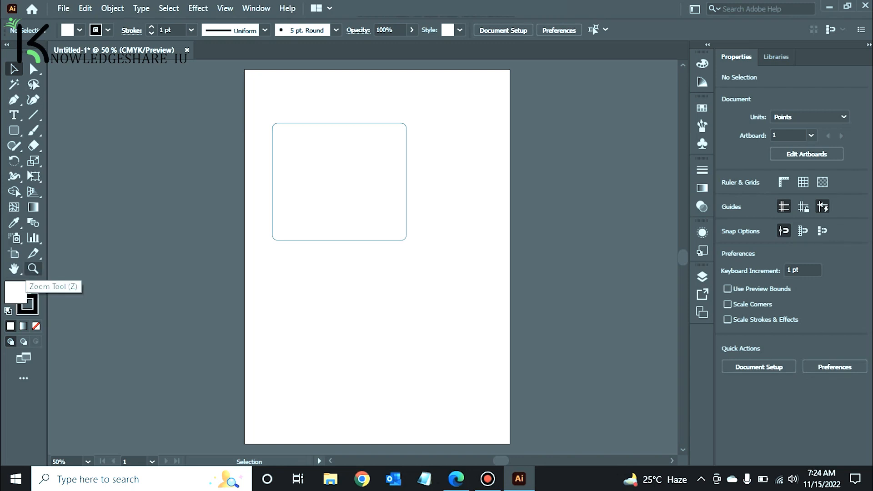
Zoom in on the artboard to 150% and zoom back out to 33.33%
left_click(33, 269)
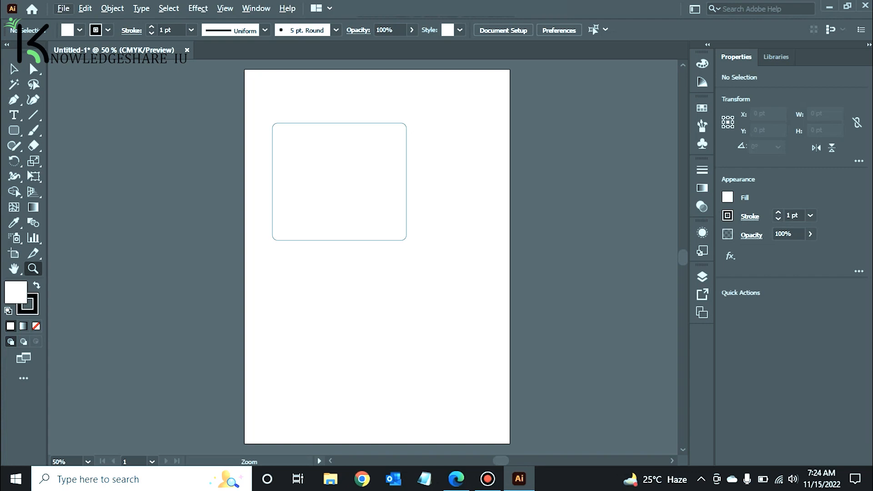
key("ctrl+plus")
key("ctrl+plus")
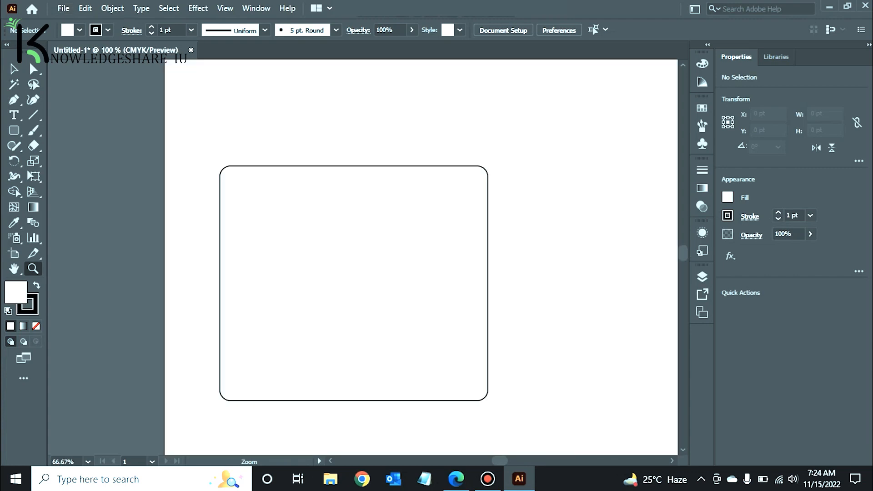
key("ctrl+plus")
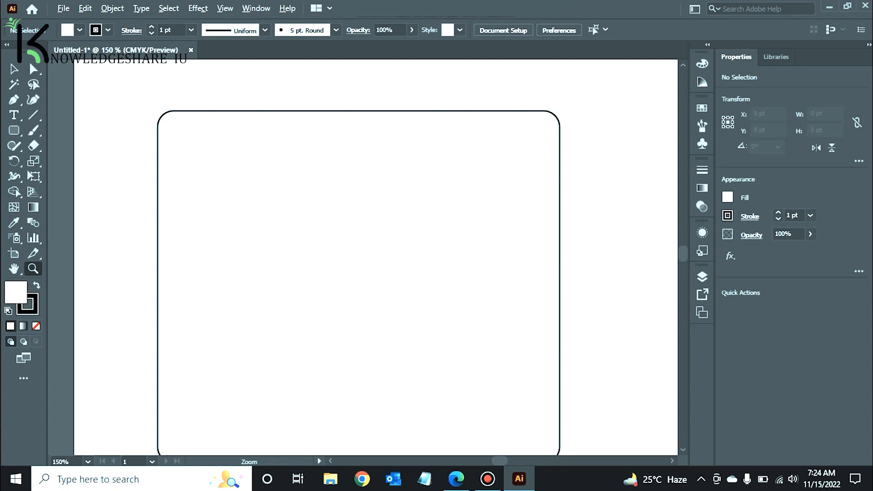
key("ctrl+minus")
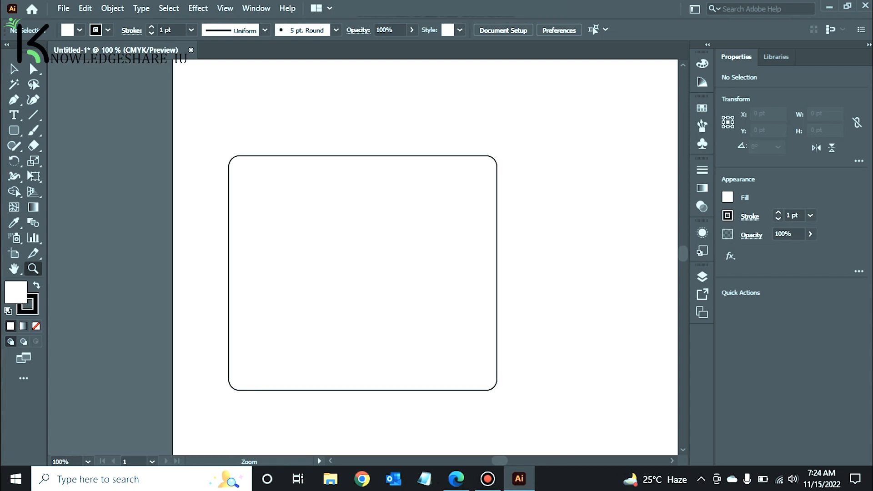
key("ctrl+minus")
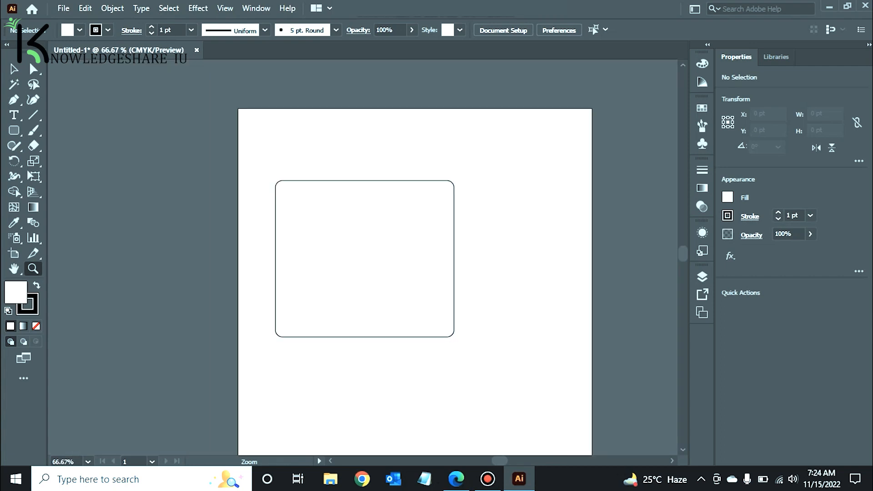
key("ctrl+minus")
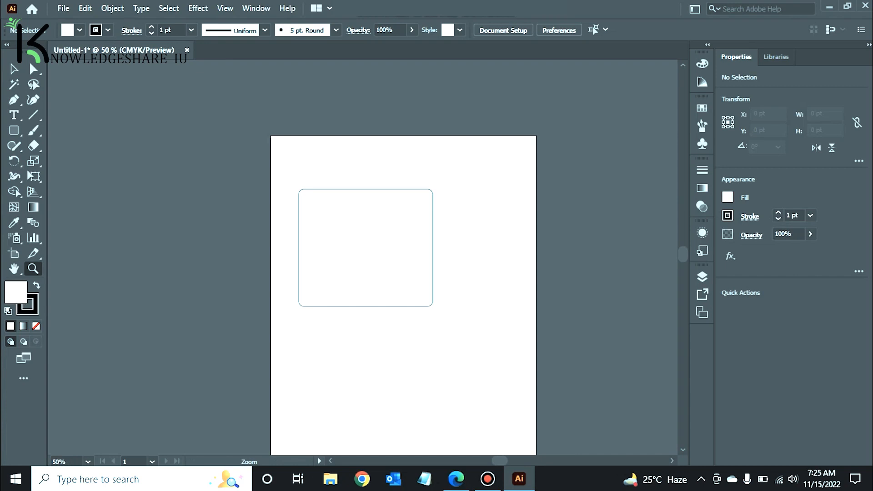
key("ctrl+minus")
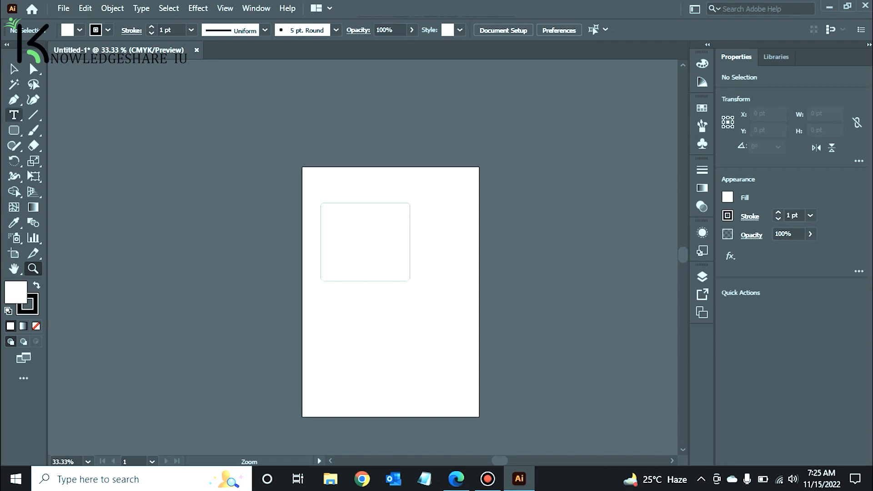
Pan the artboard around the canvas, zoom in to 50%, and recentre it in the view
left_click(13, 69)
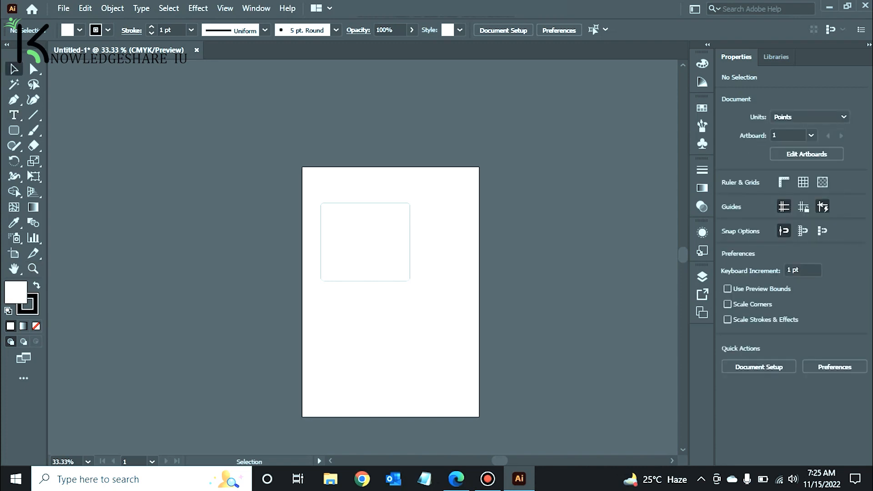
key("space")
left_click_drag(390, 292, 360, 247)
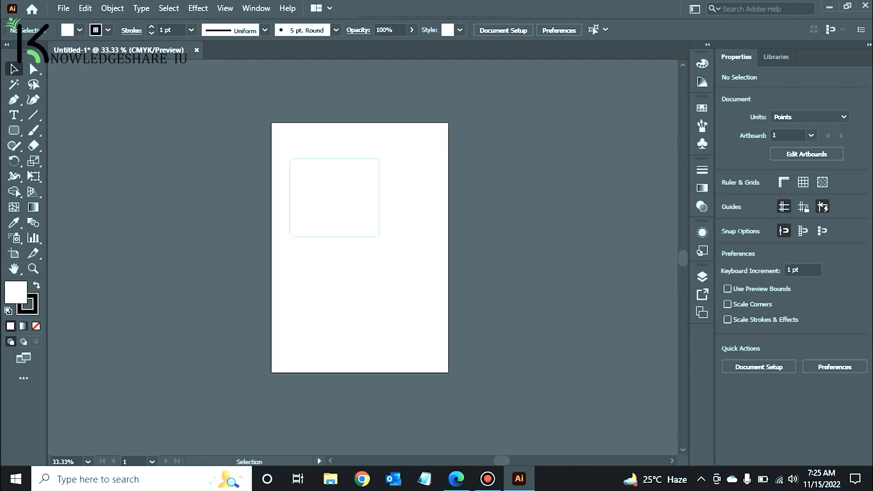
key("space")
mouse_move(360, 248)
left_mouse_down()
mouse_move(375, 248)
mouse_move(361, 255)
mouse_move(363, 241)
mouse_move(364, 249)
left_mouse_up()
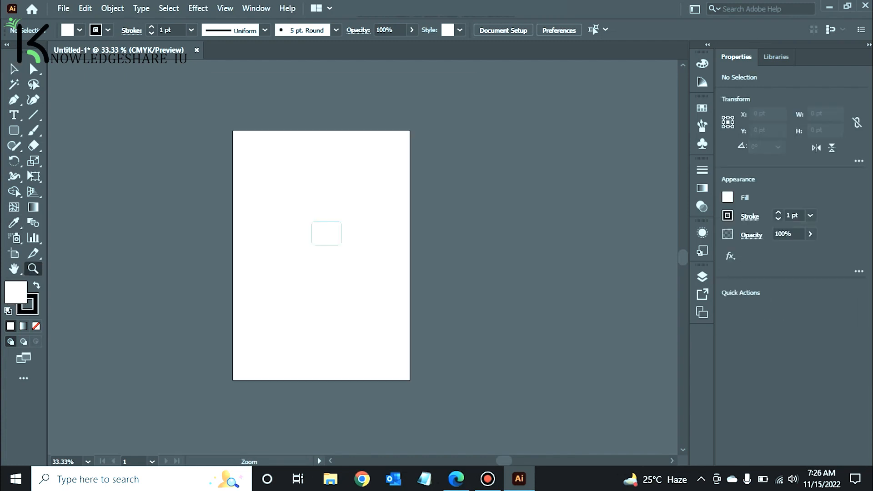
key("ctrl+plus")
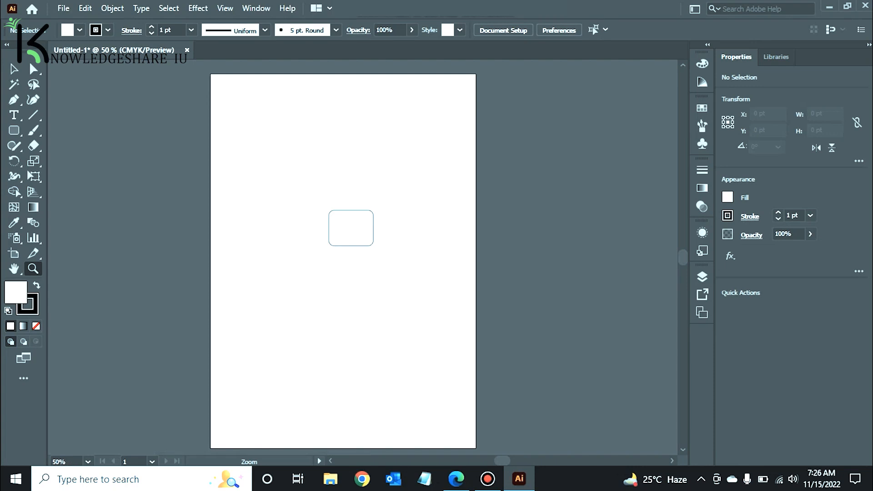
key("space")
left_click_drag(343, 261, 363, 258)
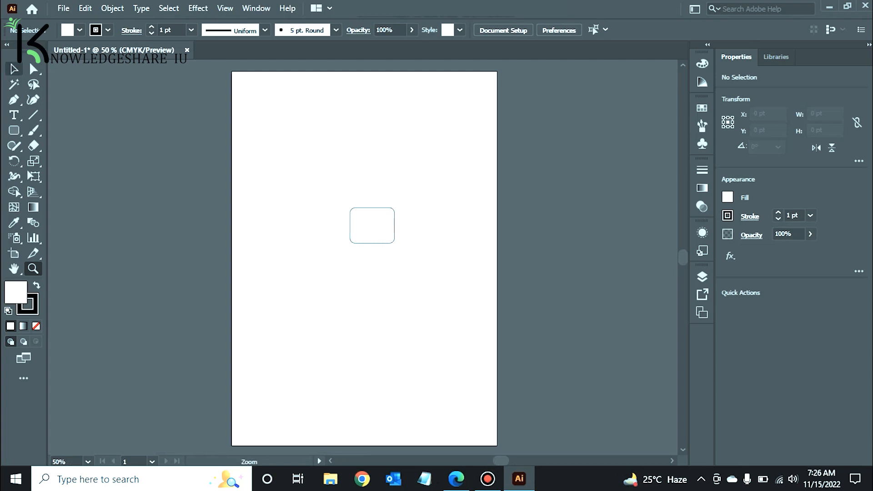
Resize the small rounded rectangle freehand to about 220 by 164 pt and undo the resize
left_click(13, 69)
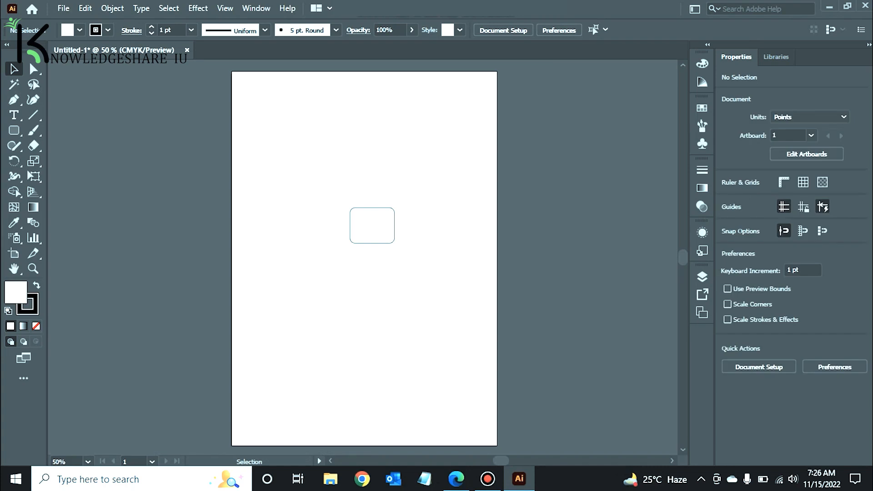
left_click(371, 226)
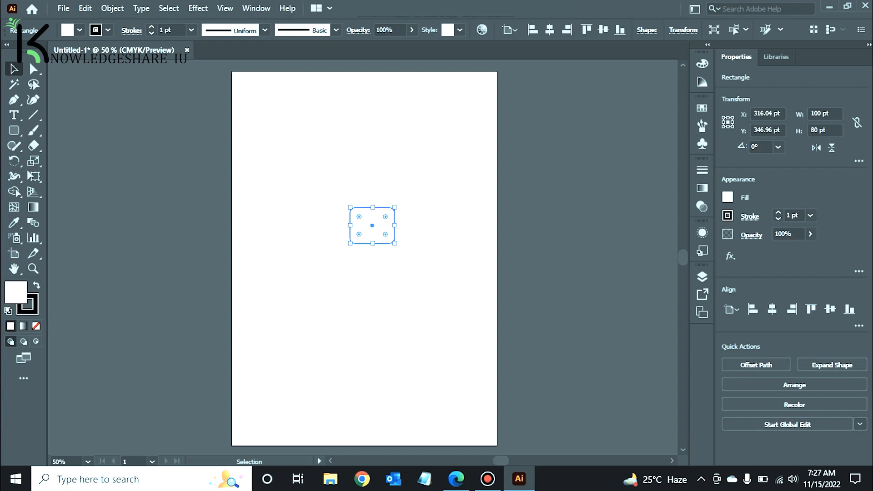
left_click_drag(394, 244, 488, 329)
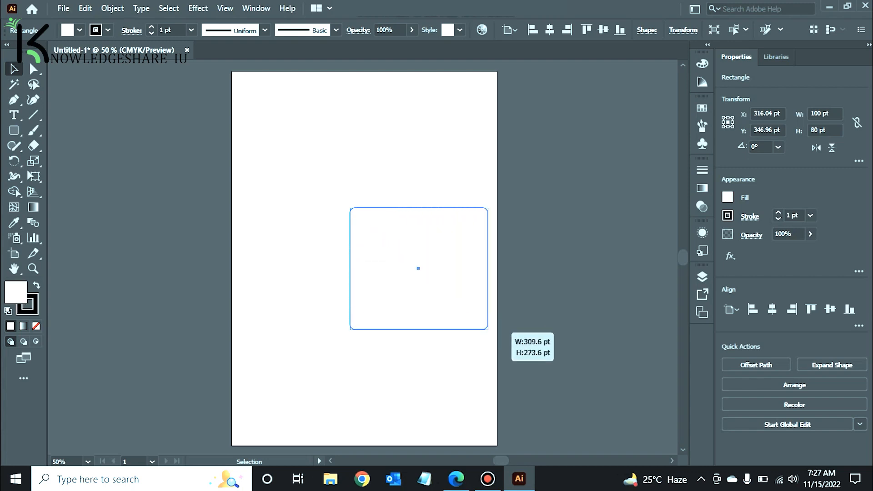
left_click_drag(487, 329, 446, 274)
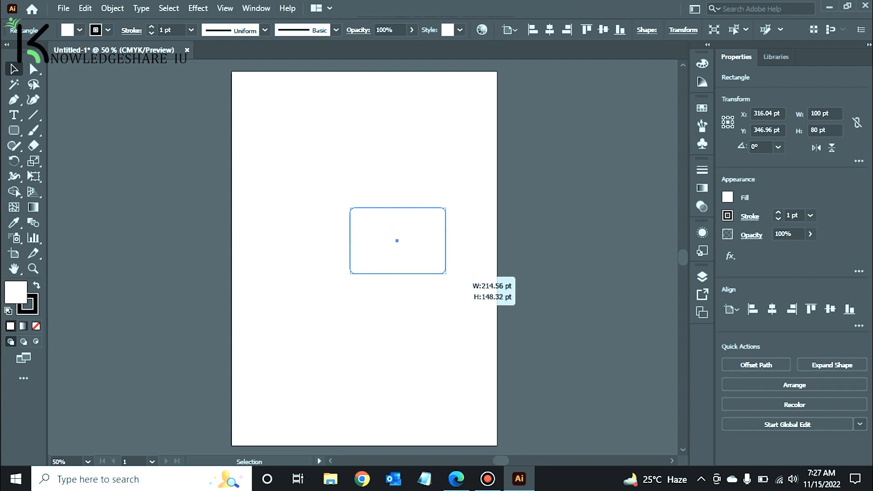
mouse_move(445, 273)
left_mouse_down()
mouse_move(459, 253)
mouse_move(418, 236)
mouse_move(448, 288)
mouse_move(448, 279)
left_mouse_up()
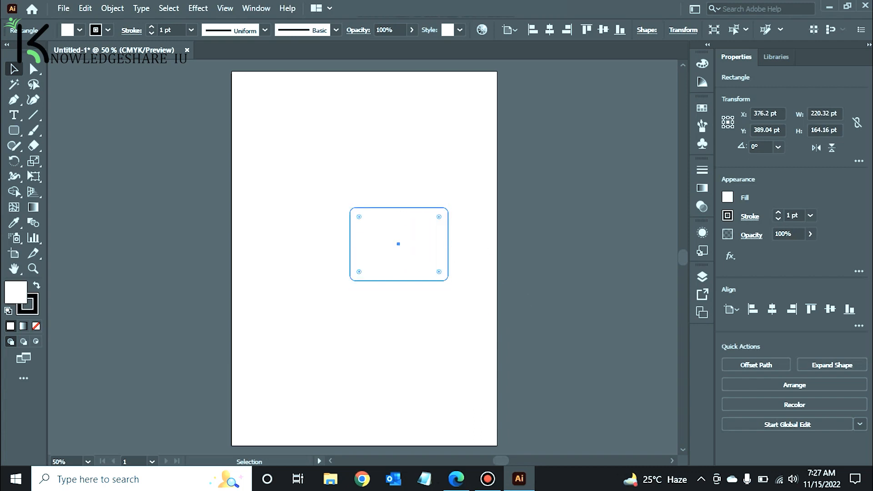
key("ctrl+z")
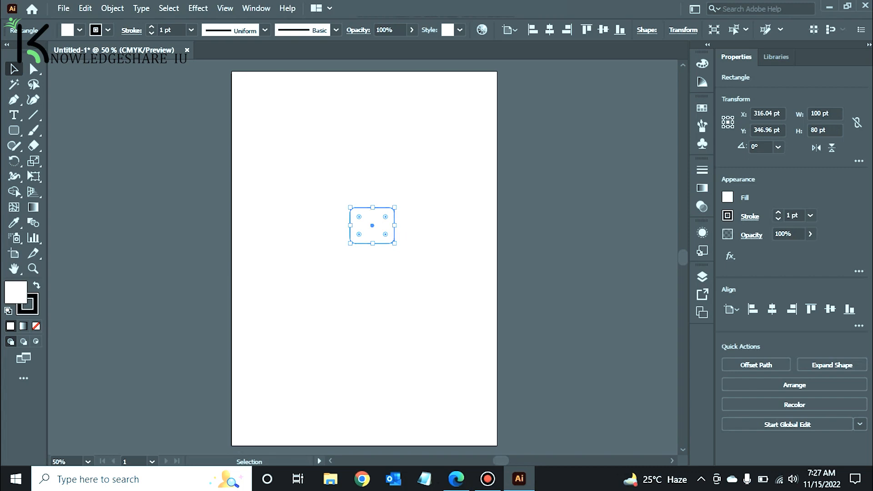
Scale the small rounded rectangle proportionally to about 281 by 225 pt and centre it horizontally on the artboard, leaving it deselected
left_click_drag(394, 243, 469, 301)
left_click_drag(454, 247, 406, 232)
key("ctrl+shift+a")
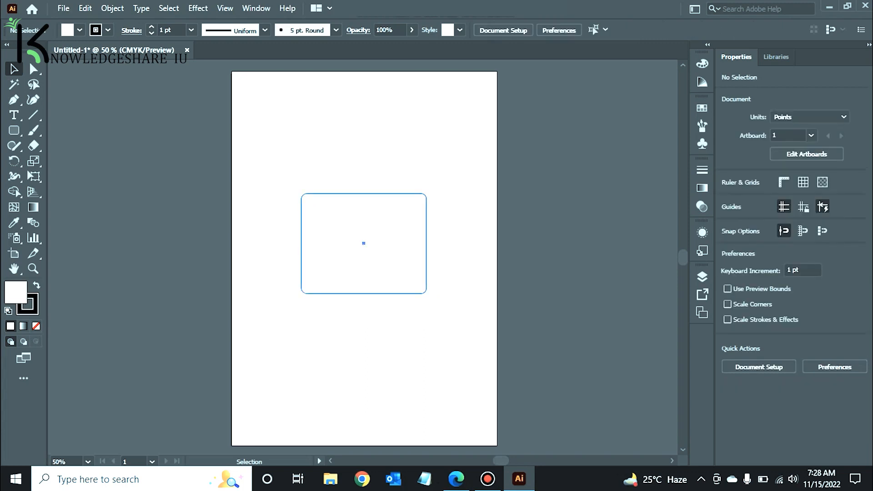
Rotate the centred rounded rectangle freehand to about 292° and delete it
left_click(363, 244)
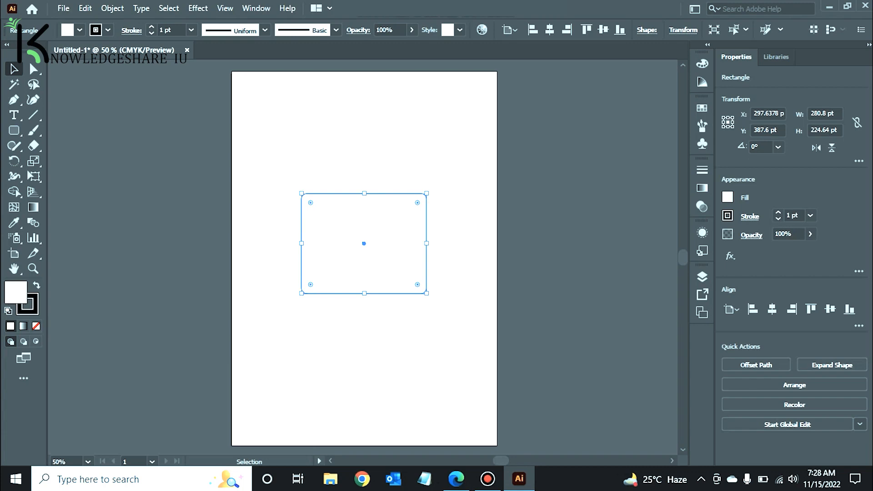
left_click_drag(426, 193, 444, 254)
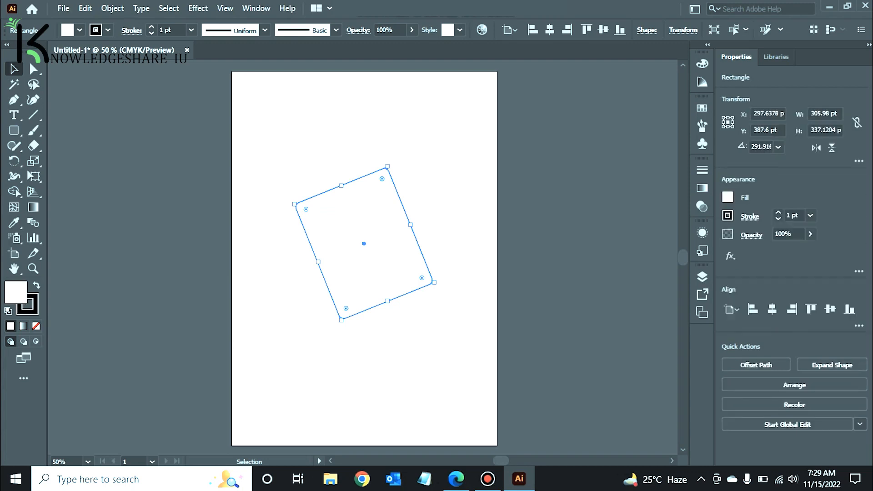
key("Delete")
Draw a rounded rectangle about 120 by 96 pt in the upper-left corner of the artboard
left_click(13, 130)
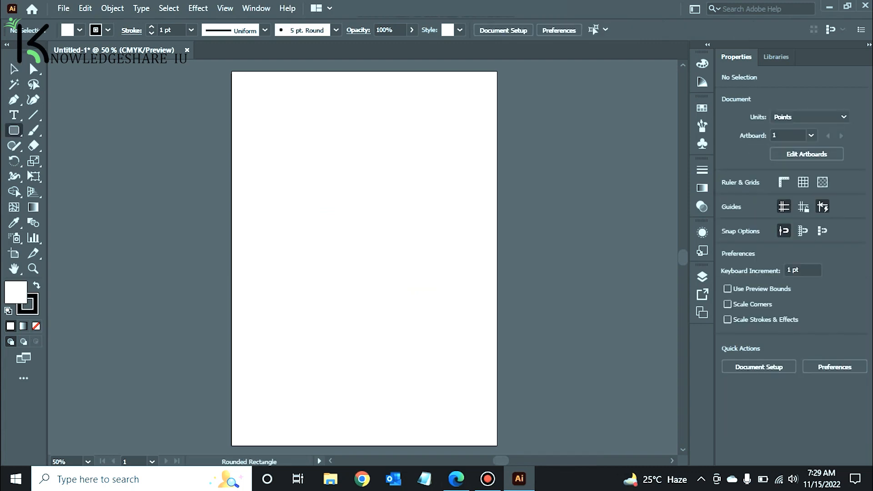
left_click_drag(238, 81, 291, 123)
left_click(13, 68)
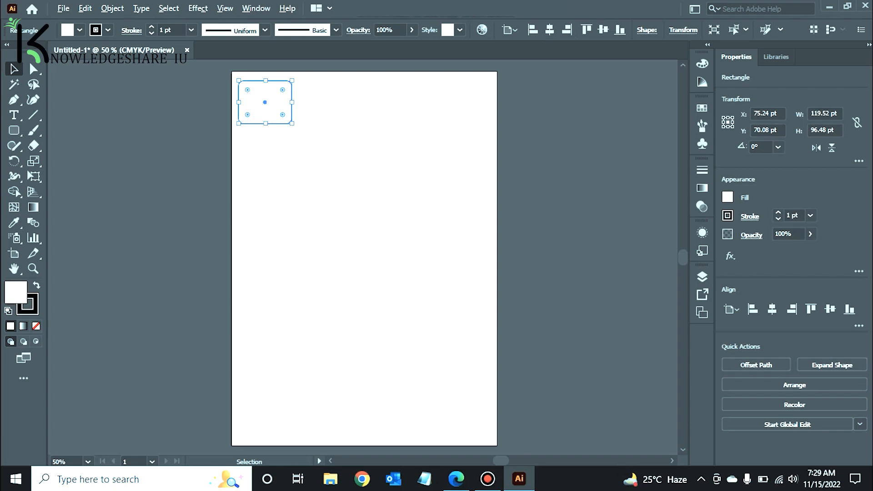
Copy the rounded rectangle about 145 pt horizontally to its right and deselect the copy
key("alt")
left_click_drag(265, 102, 329, 102)
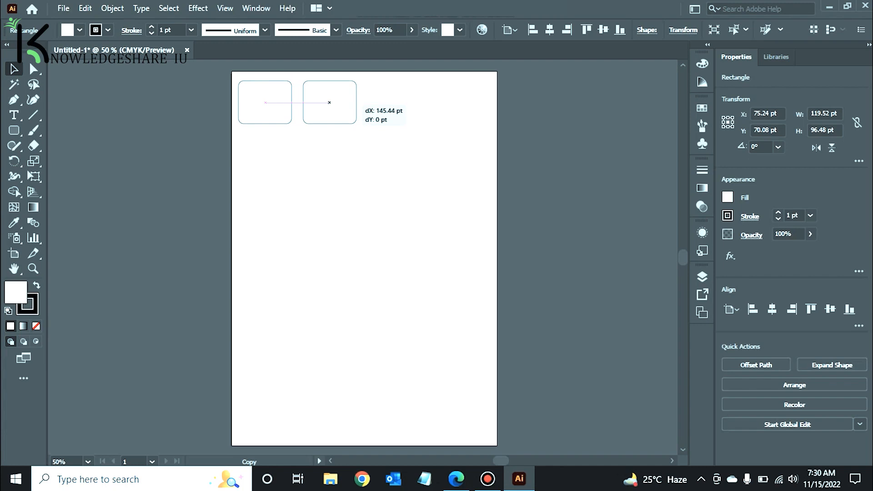
left_click_drag(329, 102, 329, 102)
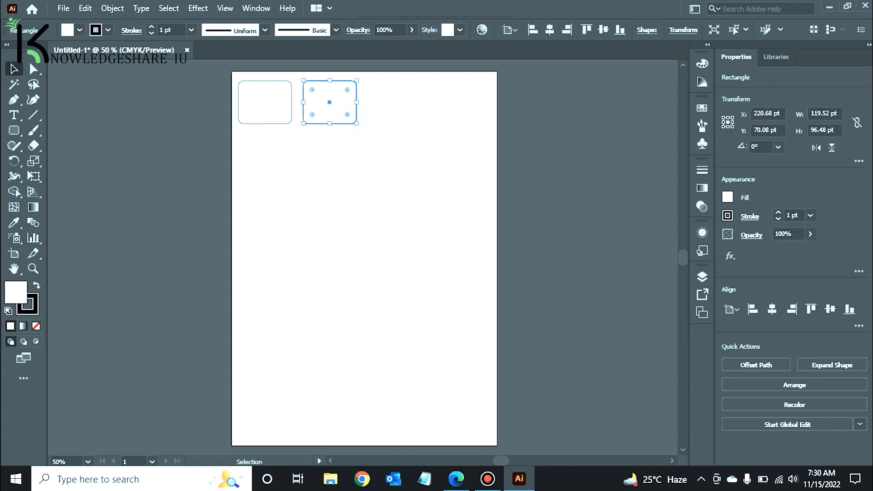
key("ctrl+shift+a")
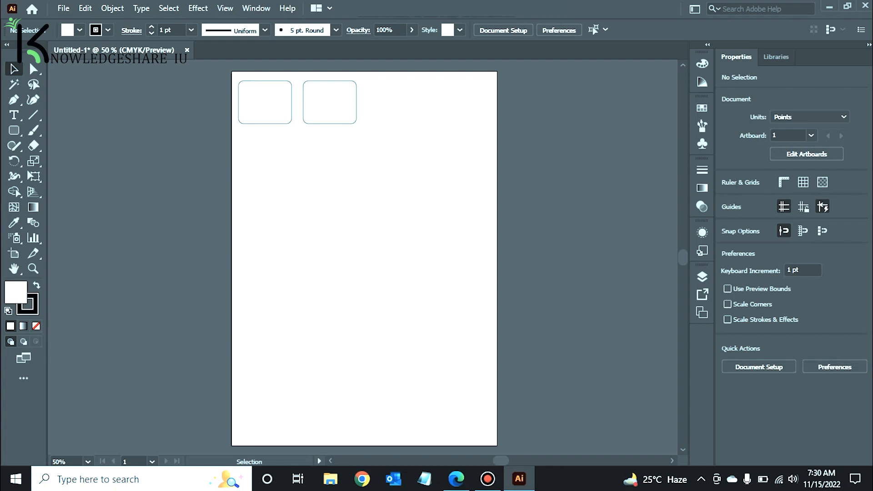
Replace the earlier copy with a new copy of the rounded rectangle about 147 pt horizontally to its right, and deselect it
left_click_drag(329, 98, 265, 97)
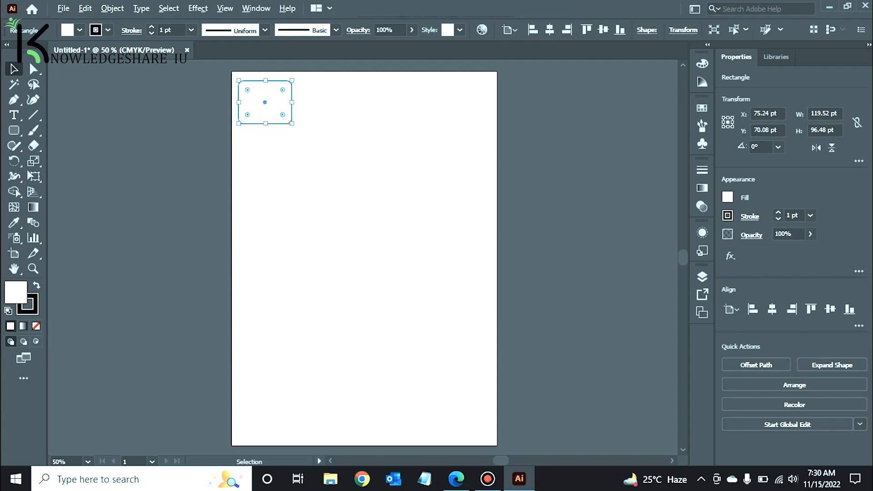
left_click_drag(265, 102, 330, 102)
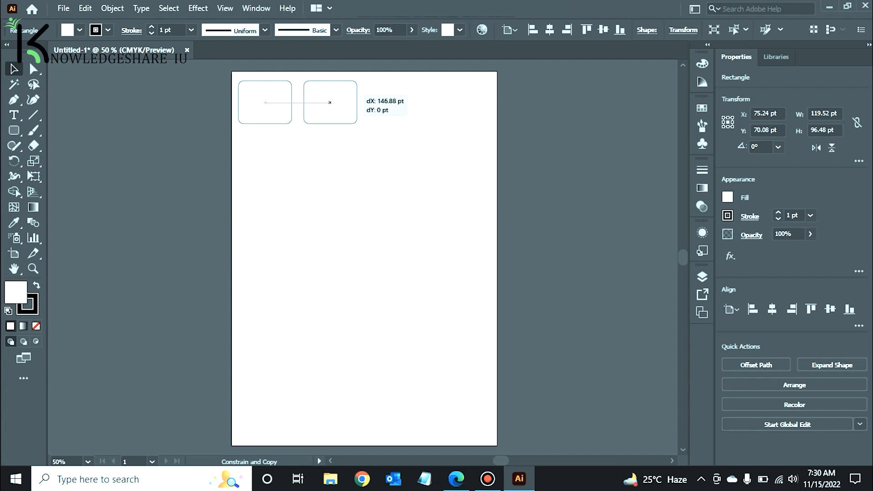
left_click_drag(330, 103, 330, 102)
left_click_drag(299, 147, 365, 181)
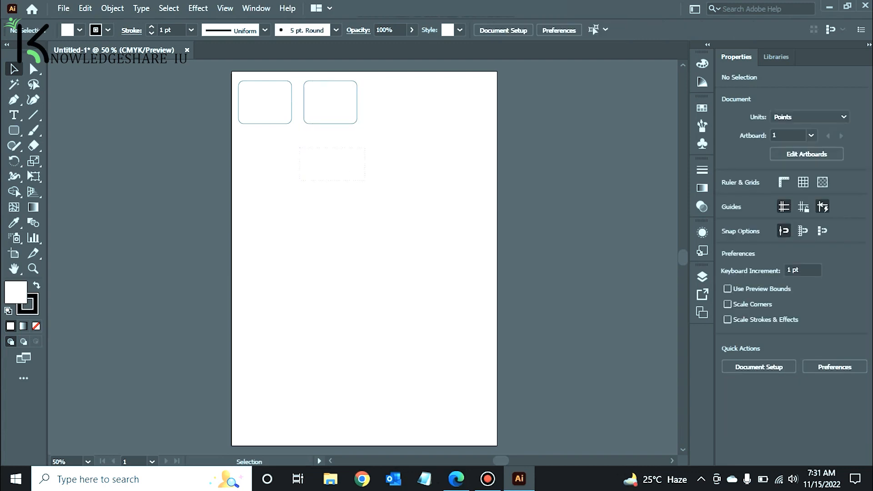
Copy both rounded rectangles about 124 pt straight down, repeat the copy to fill six rows inside the artboard, and deselect everything
left_click_drag(249, 89, 249, 89)
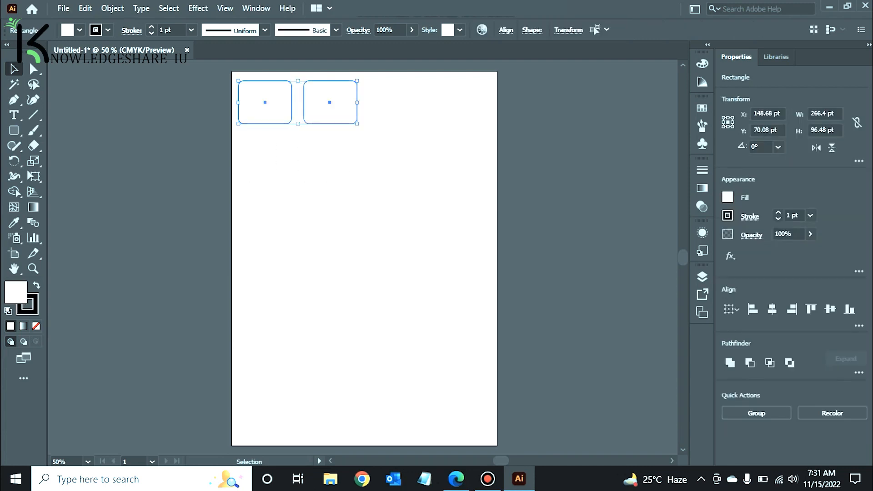
left_click_drag(346, 102, 347, 158)
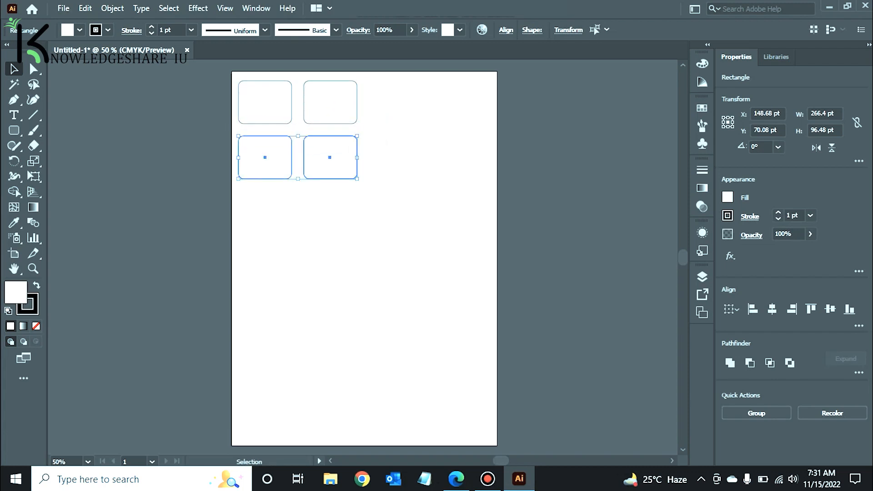
key("ctrl+d")
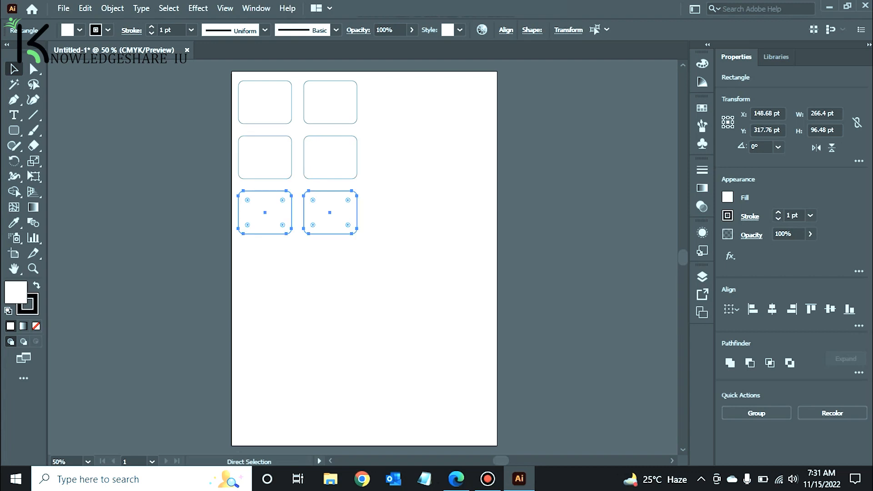
key("ctrl+d")
key("ctrl+d")
key("ctrl+d")
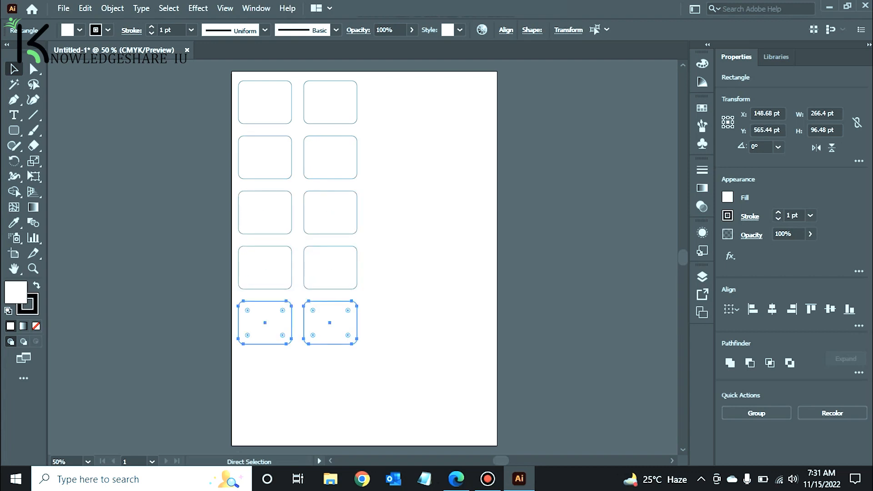
key("ctrl+d")
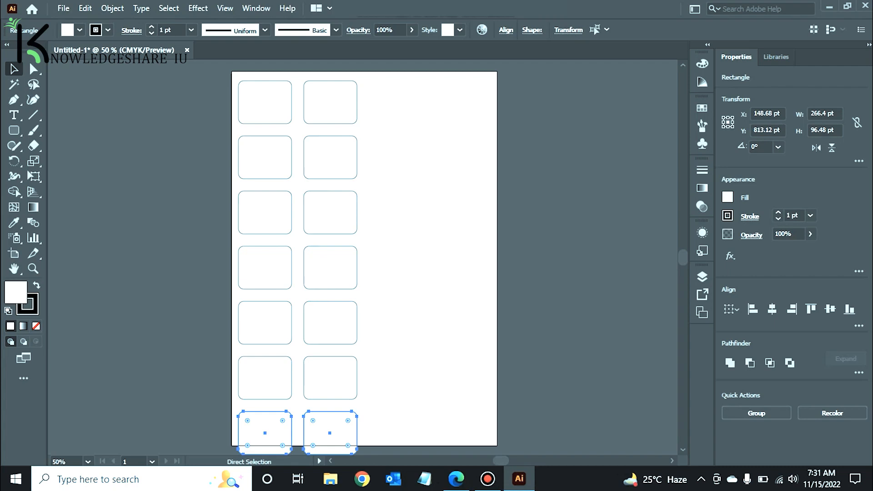
key("ctrl+z")
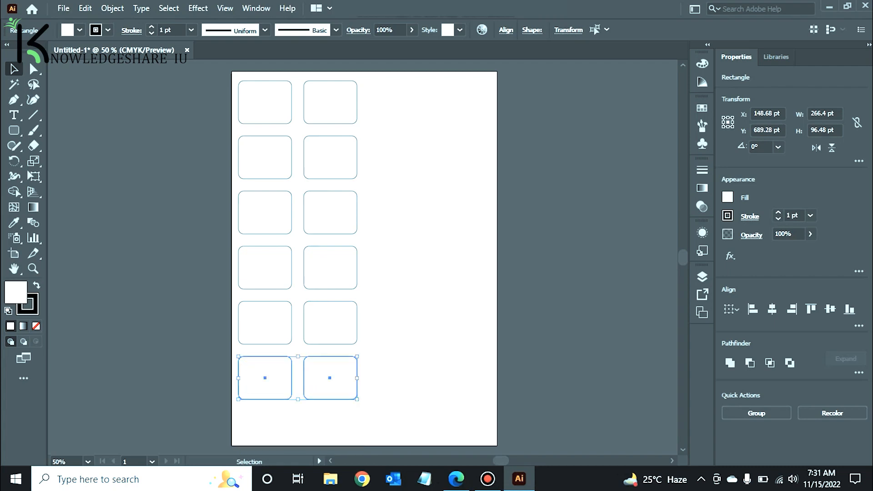
key("ctrl+shift+a")
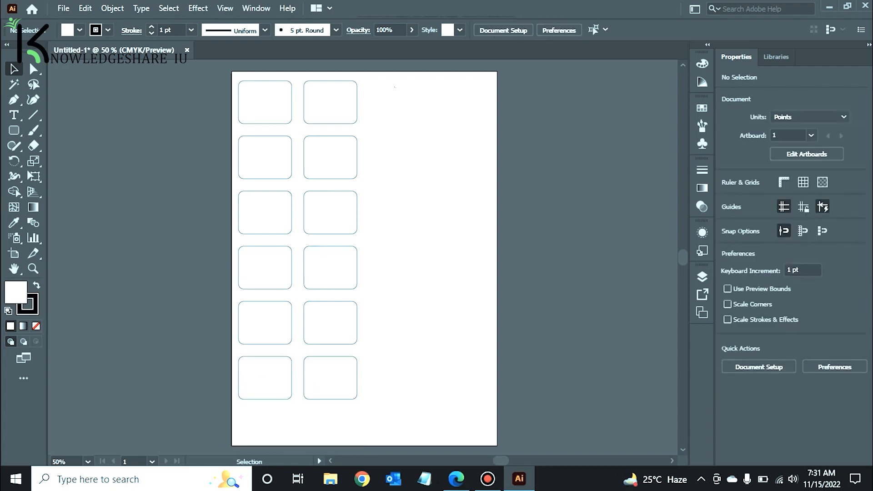
Copy both columns of rounded rectangles horizontally to their right with an equal 27.36 pt gap, forming four columns, and deselect everything
left_click_drag(251, 302, 244, 406)
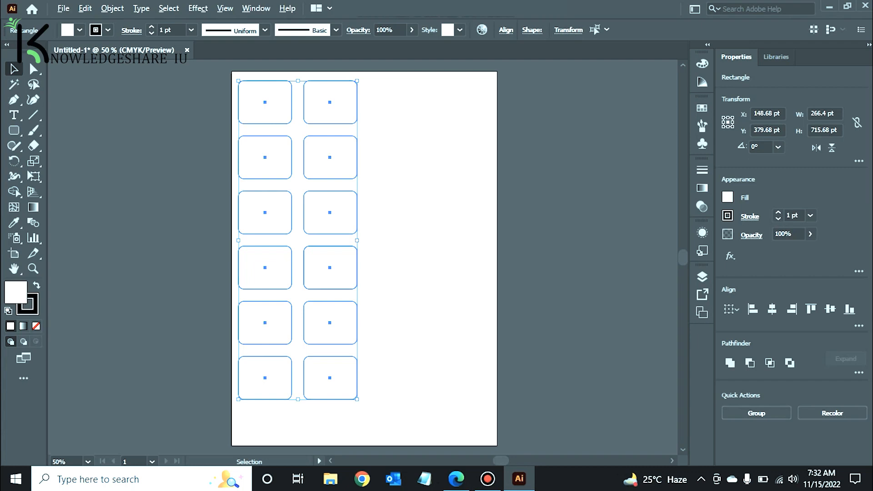
left_click_drag(349, 266, 480, 260)
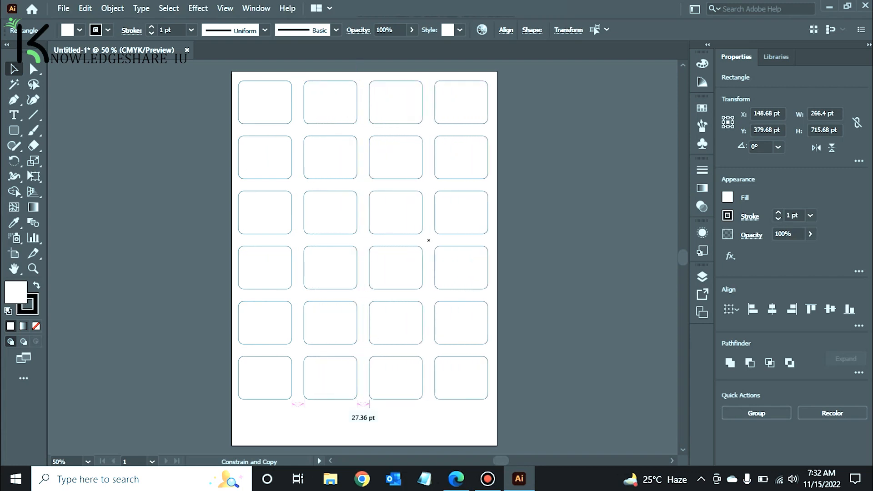
key("ctrl+shift+a")
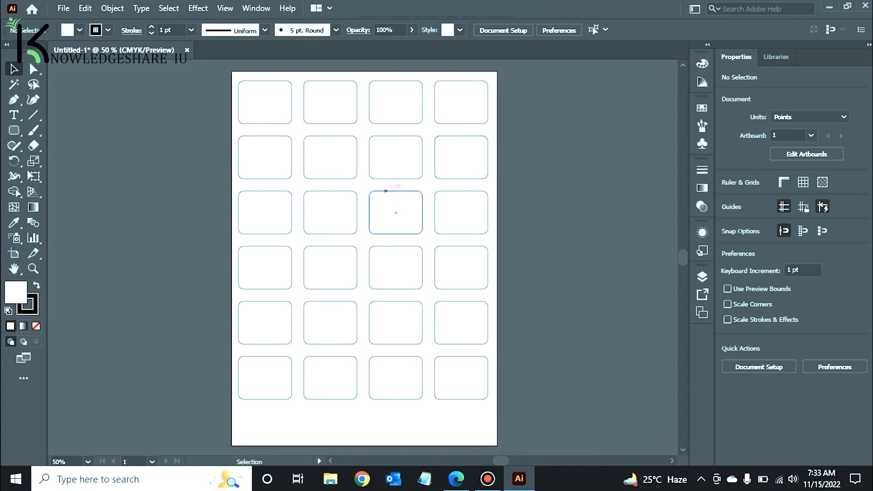
key("ctrl+equal")
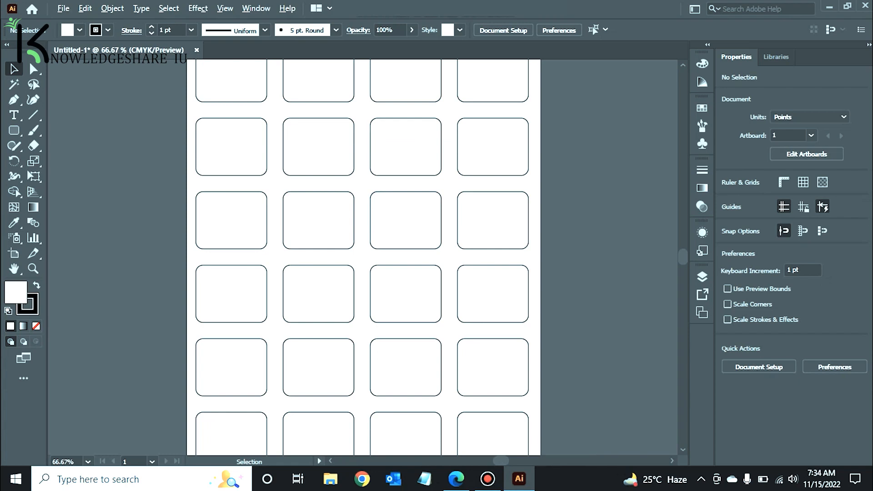
key("ctrl+equal")
key("ctrl+equal")
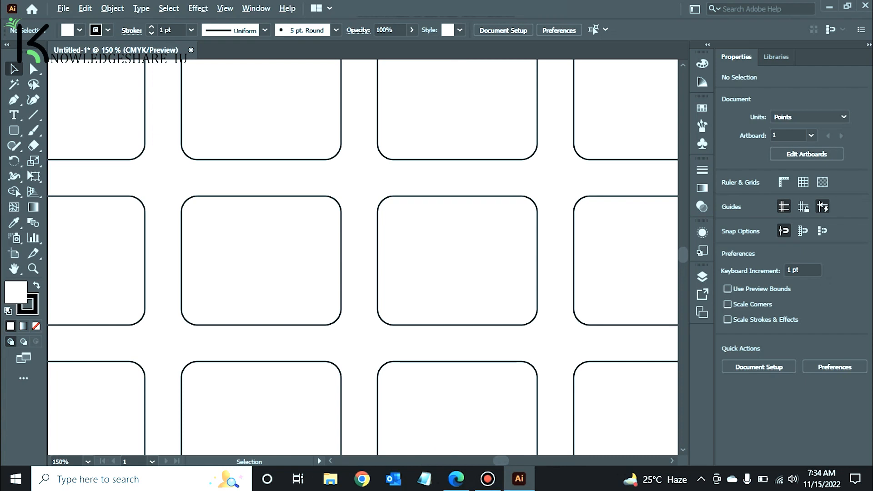
key("ctrl+minus")
key("ctrl+minus")
key("ctrl+minus")
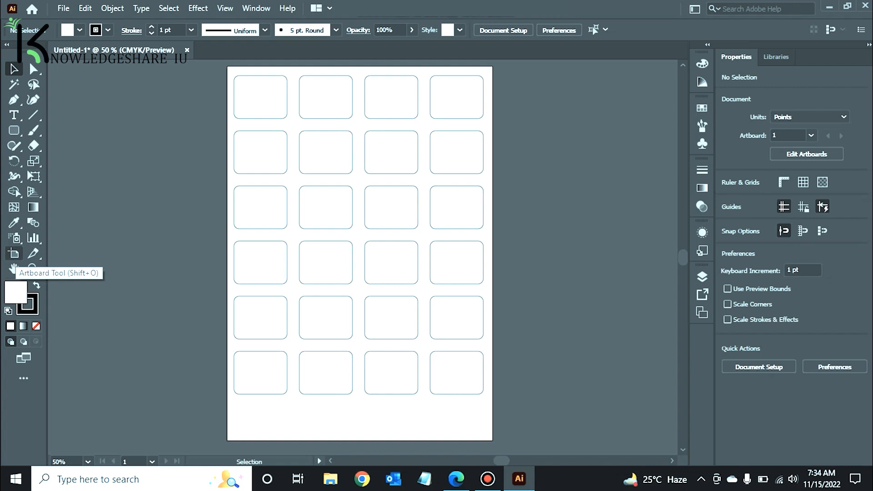
Change the A4 artboard's orientation from portrait to landscape and leave artboard editing
left_click(14, 253)
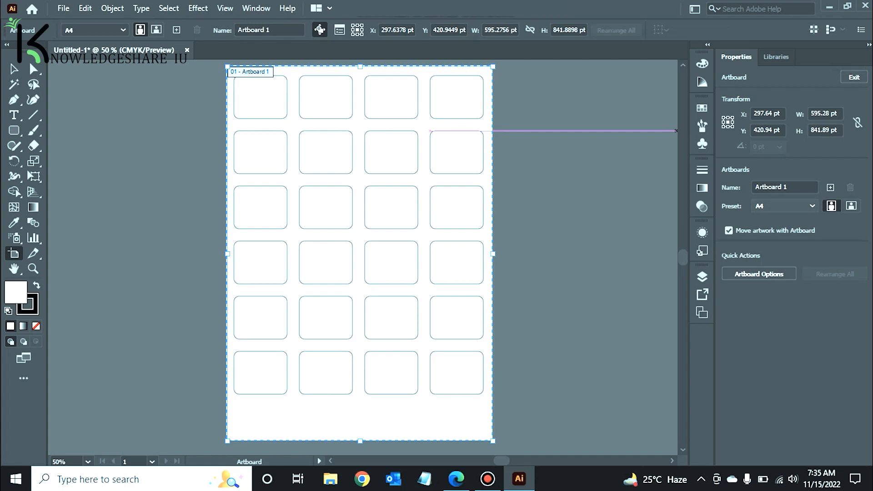
left_click(811, 205)
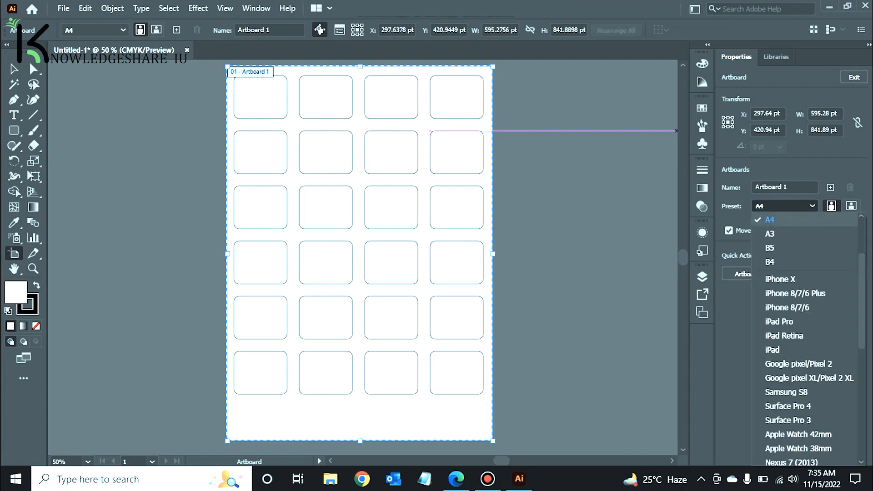
key("Escape")
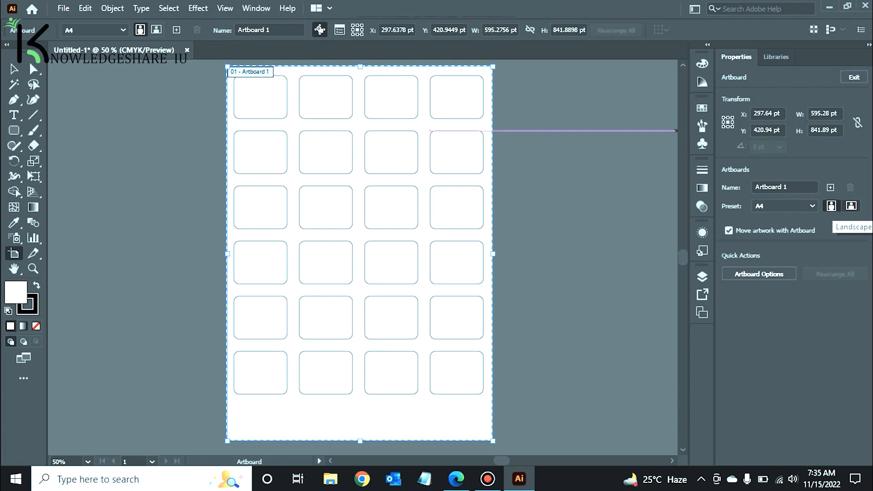
left_click(851, 206)
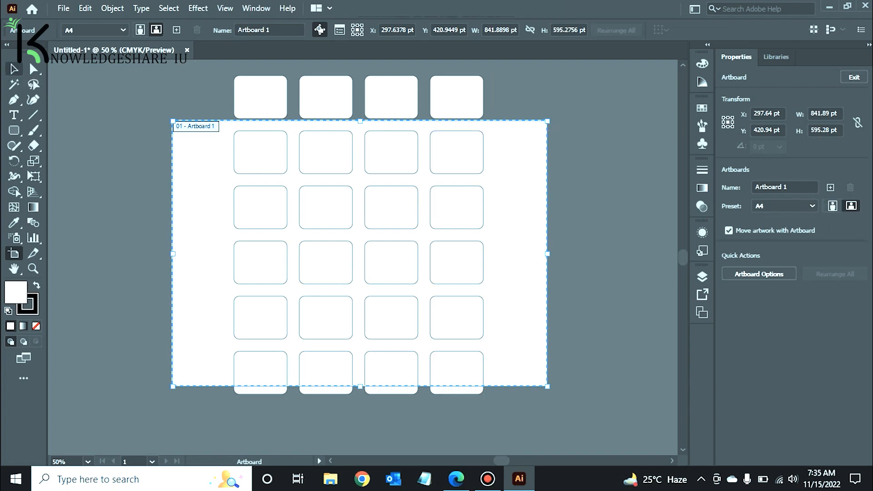
left_click(14, 69)
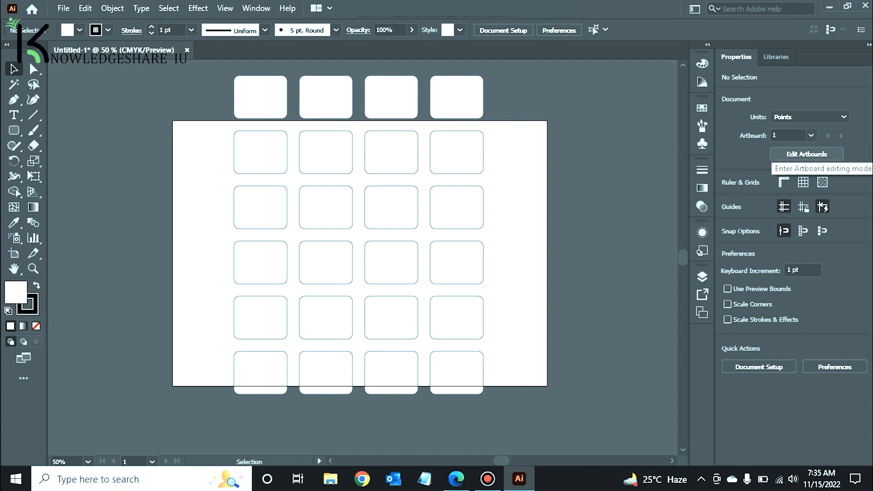
Set the artboard's size preset to A3 and return to the Selection tool
left_click(806, 154)
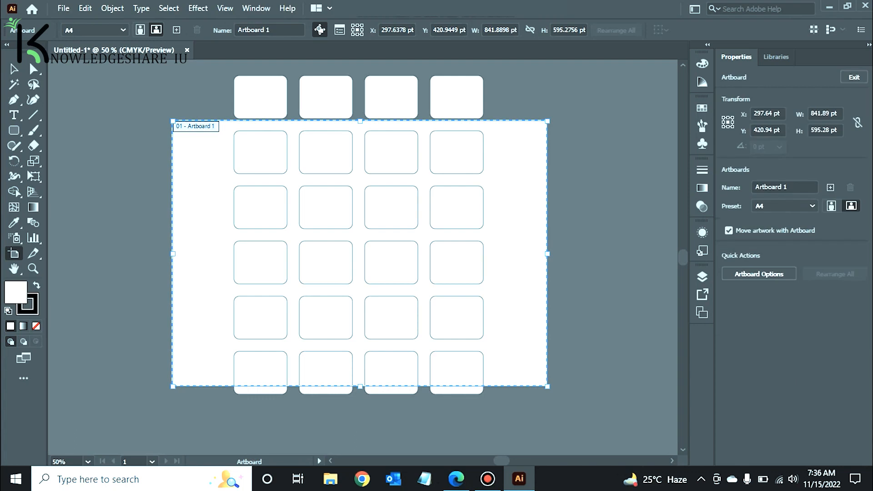
left_click(784, 205)
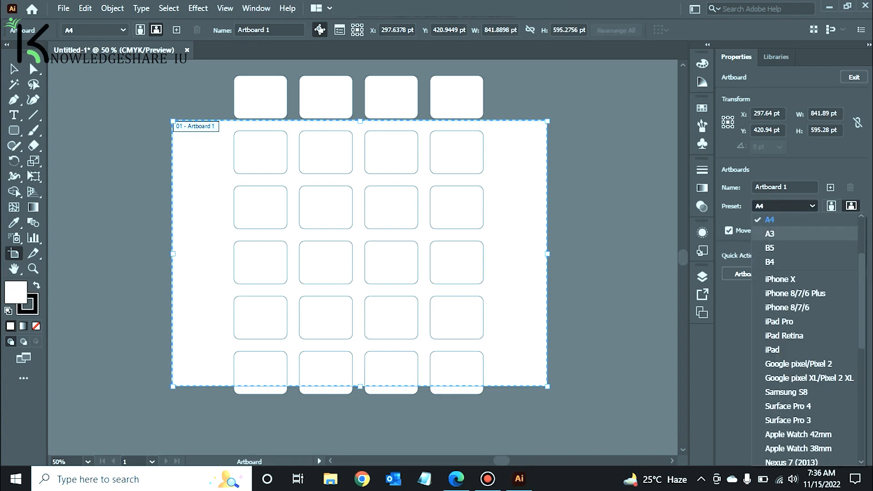
left_click(769, 234)
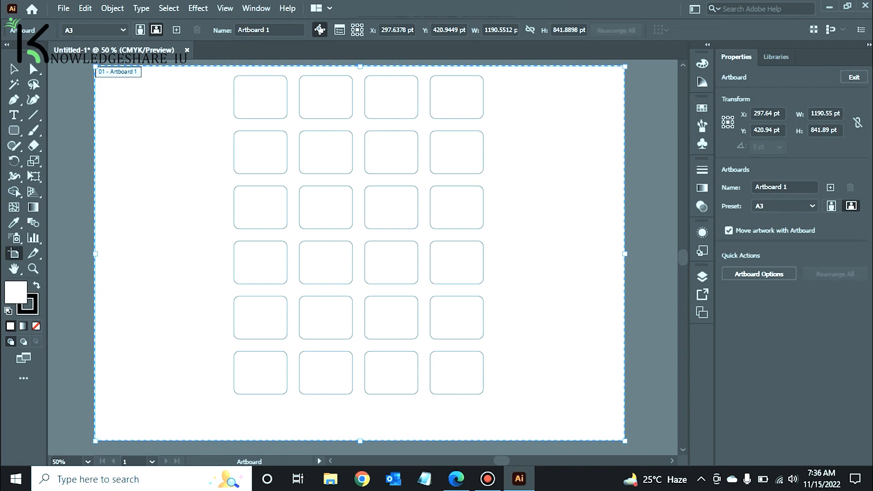
left_click(14, 69)
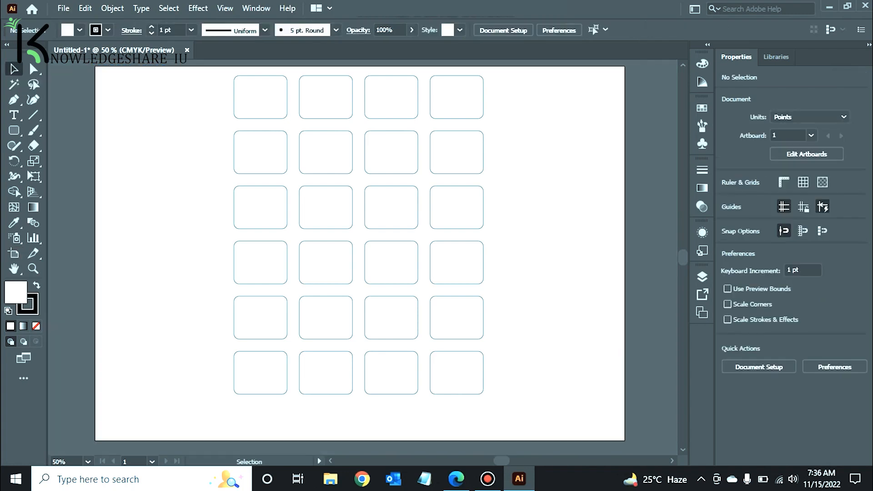